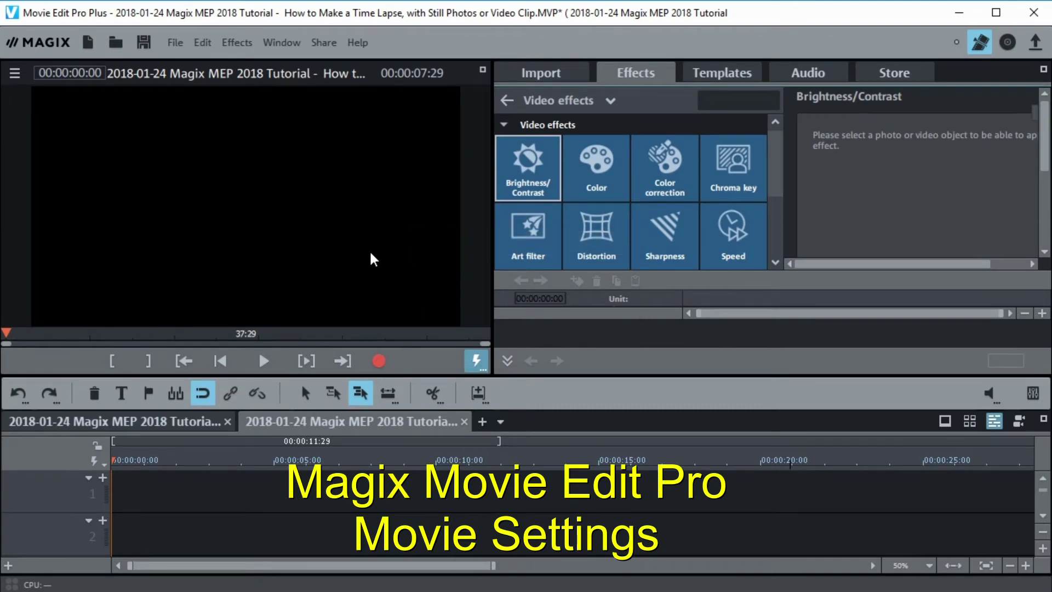
Set the movie's video format to NTSC HDTV 1080i 16:9 (1920x1080, 29.97 fps) in Movie settings
left_click(174, 49)
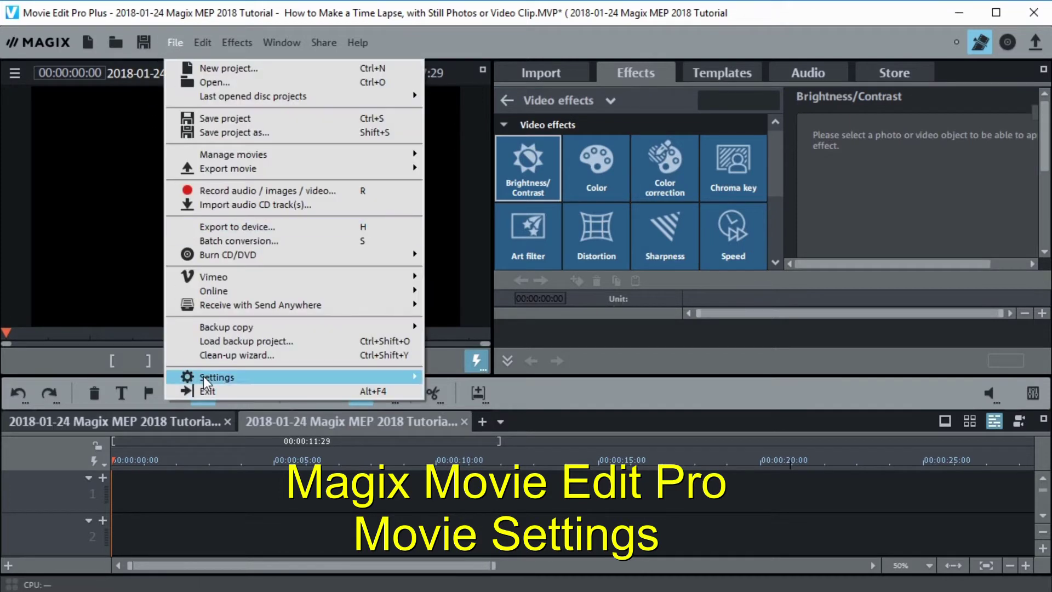
mouse_move(204, 382)
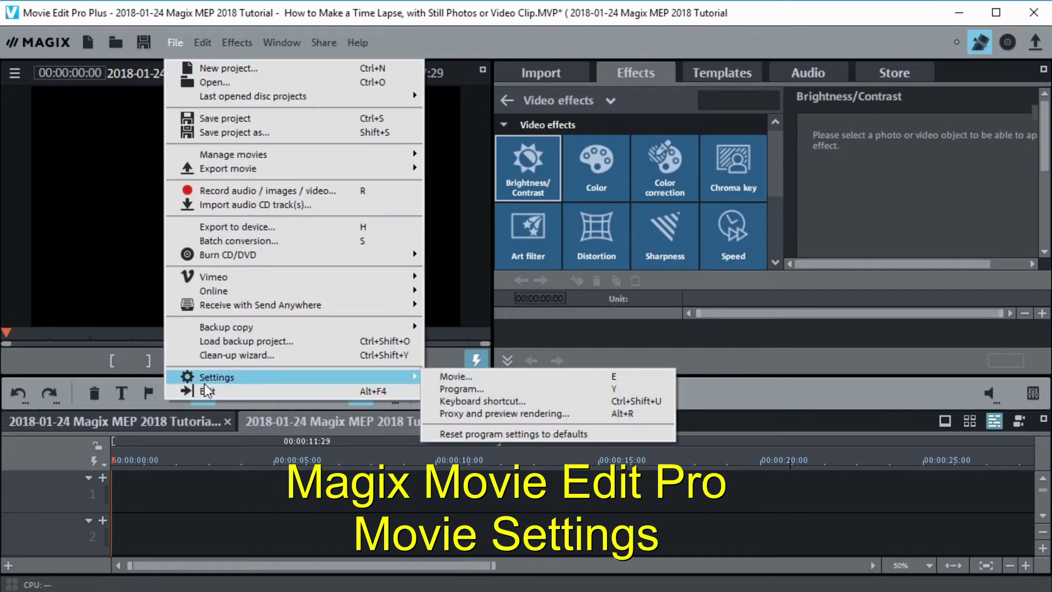
left_click(461, 377)
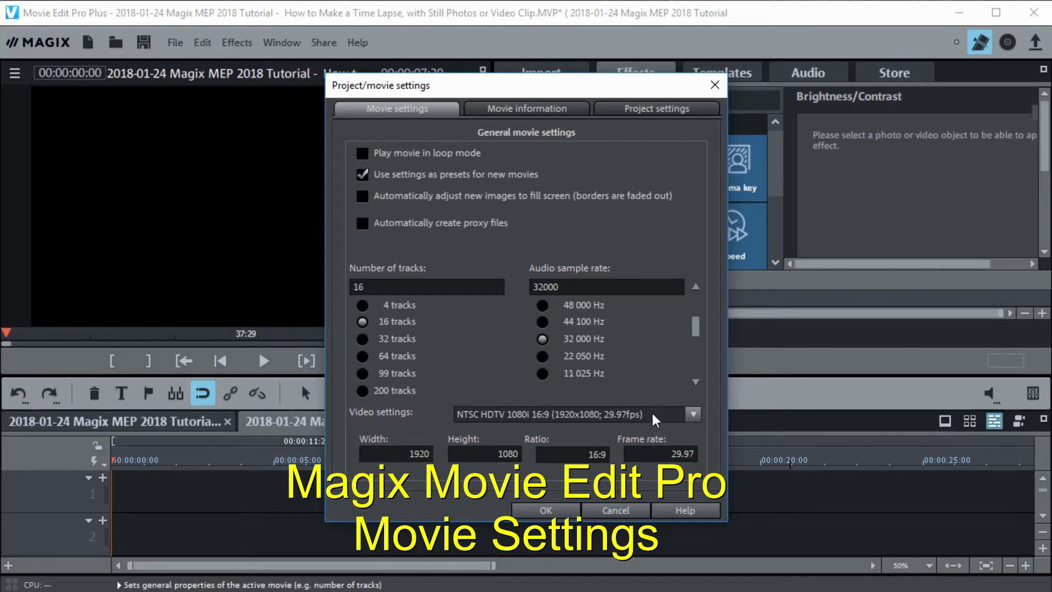
left_click(694, 416)
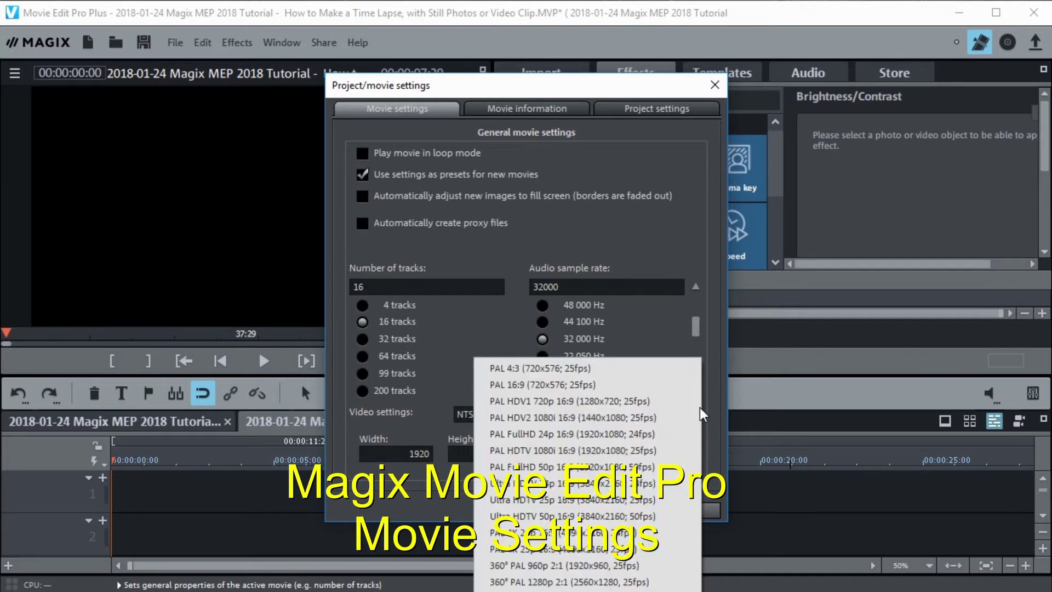
left_click(702, 415)
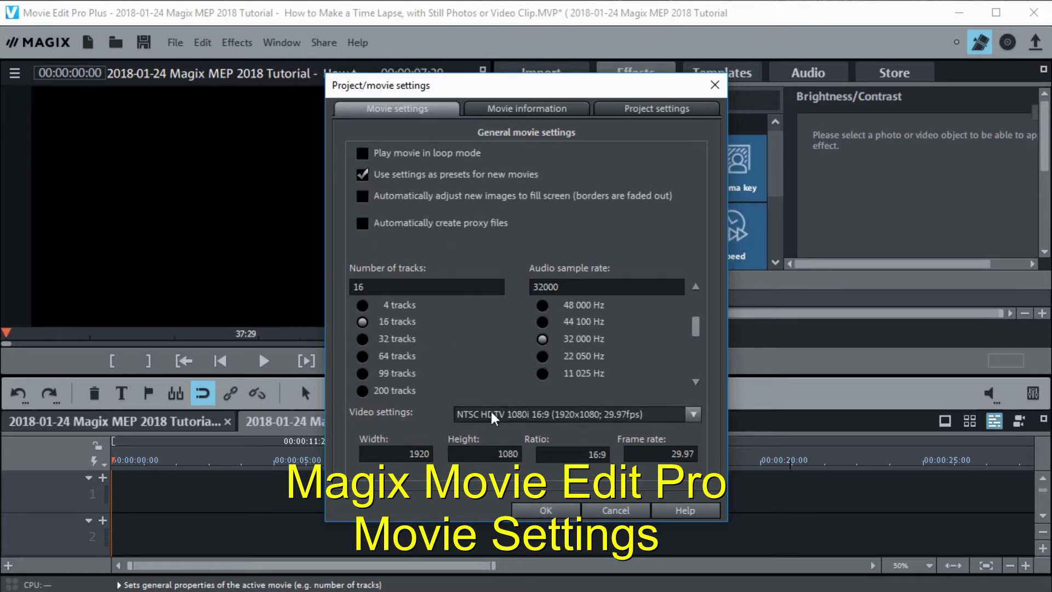
left_click(546, 510)
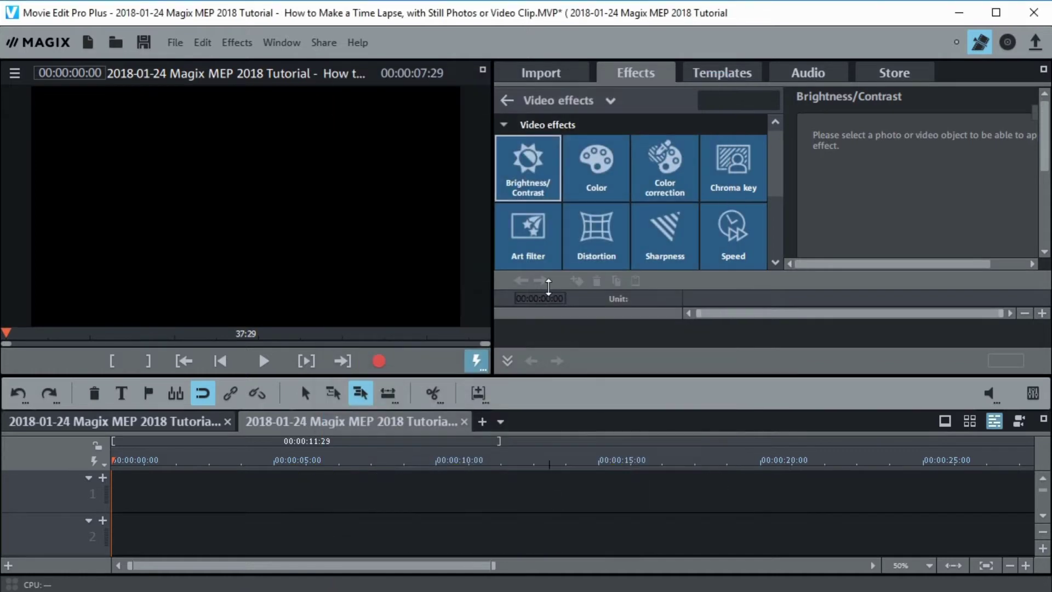
In Program settings, set the Standard picture length to 1 with the unit Frames
left_click(174, 43)
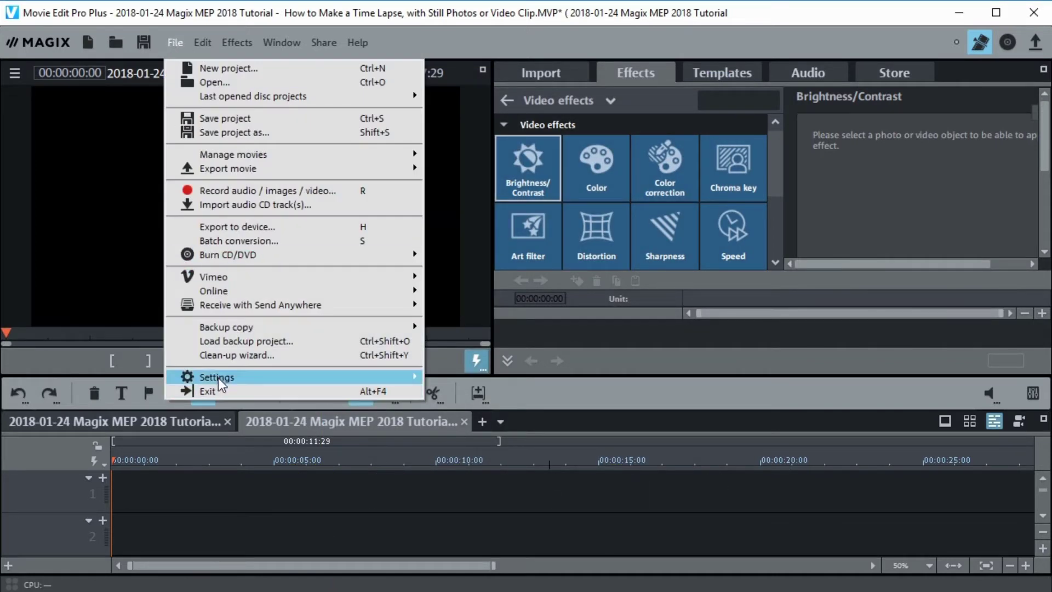
mouse_move(216, 378)
left_click(459, 390)
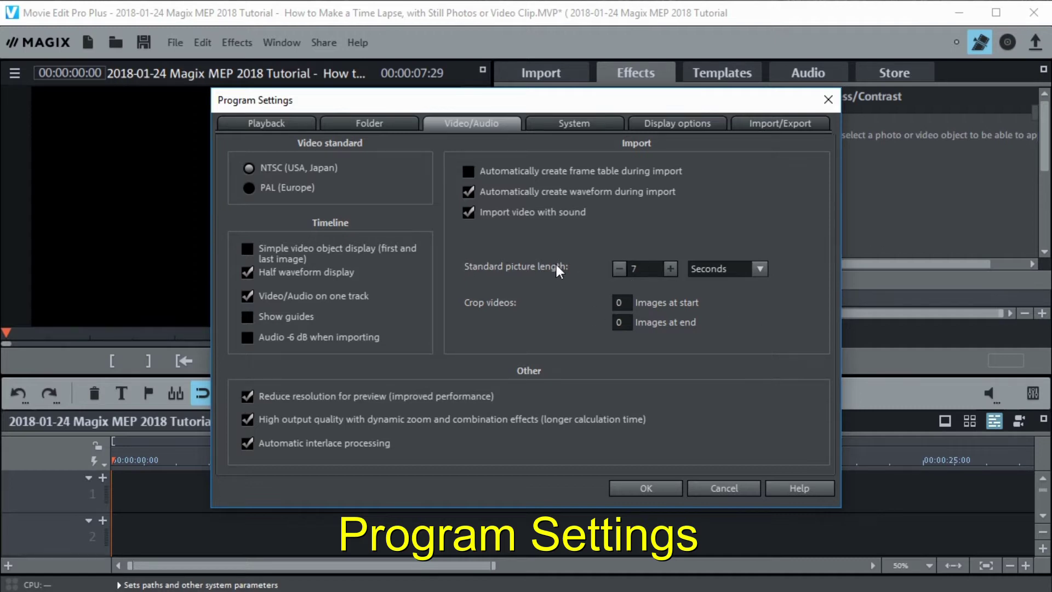
left_click(761, 267)
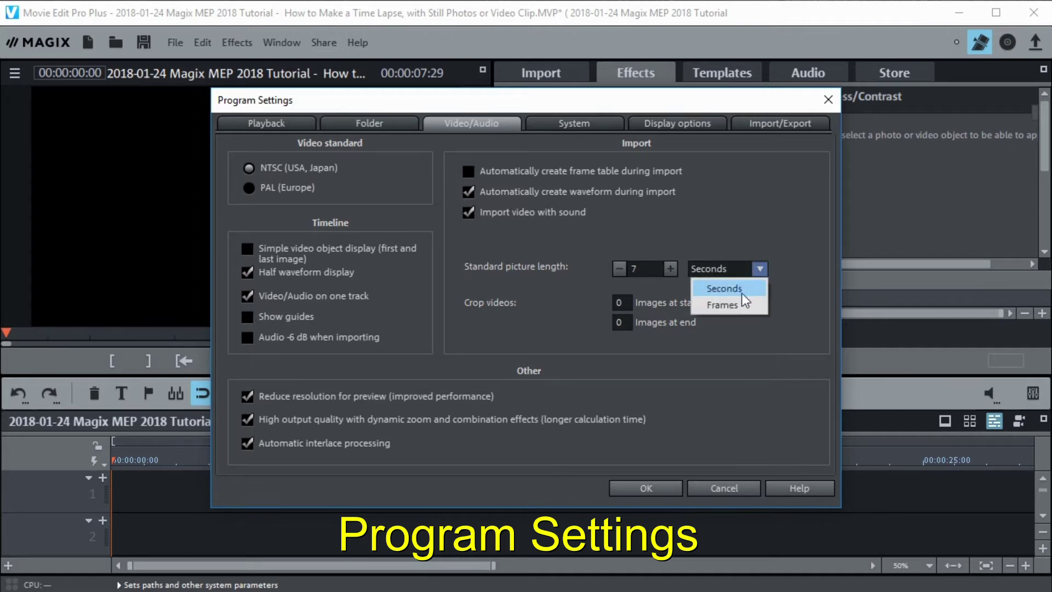
left_click(732, 305)
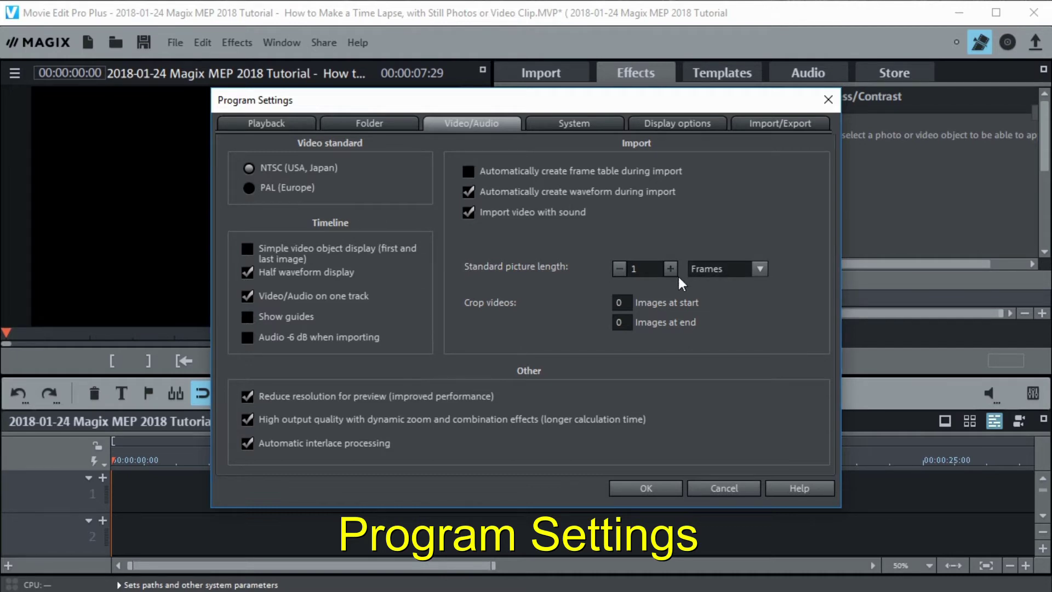
left_click(635, 269)
left_click(641, 489)
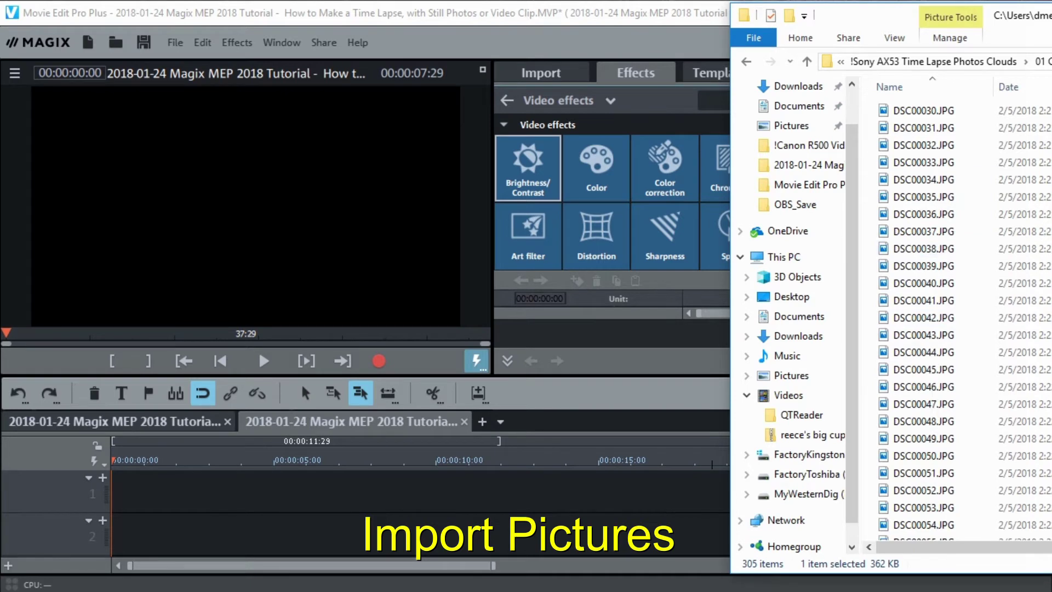
Select the 305 JPGs DSC00030 to DSC00334 and drag them onto timeline track 1
scroll(1027, 268, "down", 20)
scroll(939, 537, "down", 20)
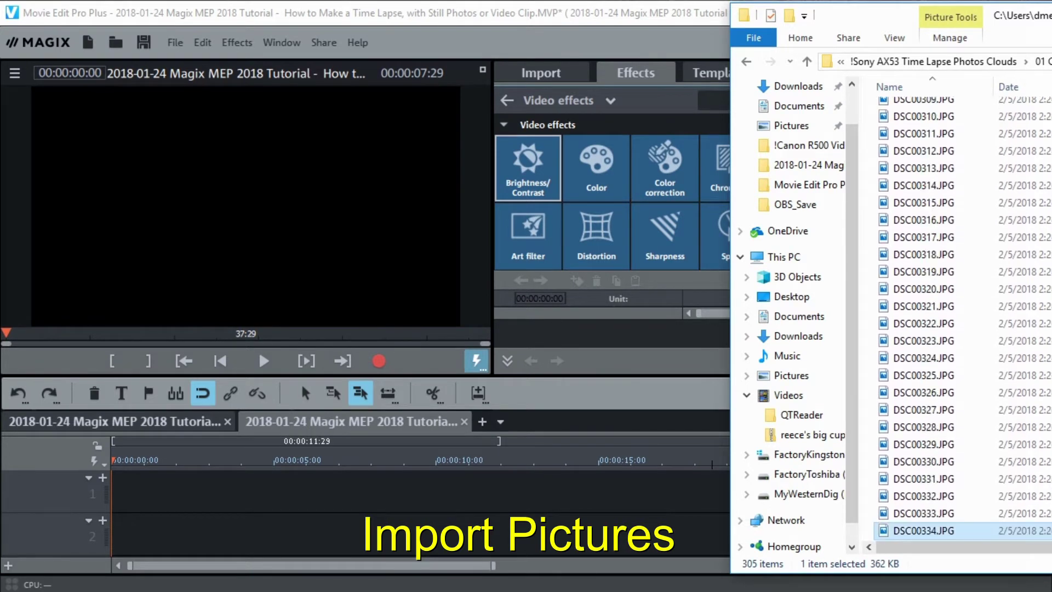
left_click(938, 531)
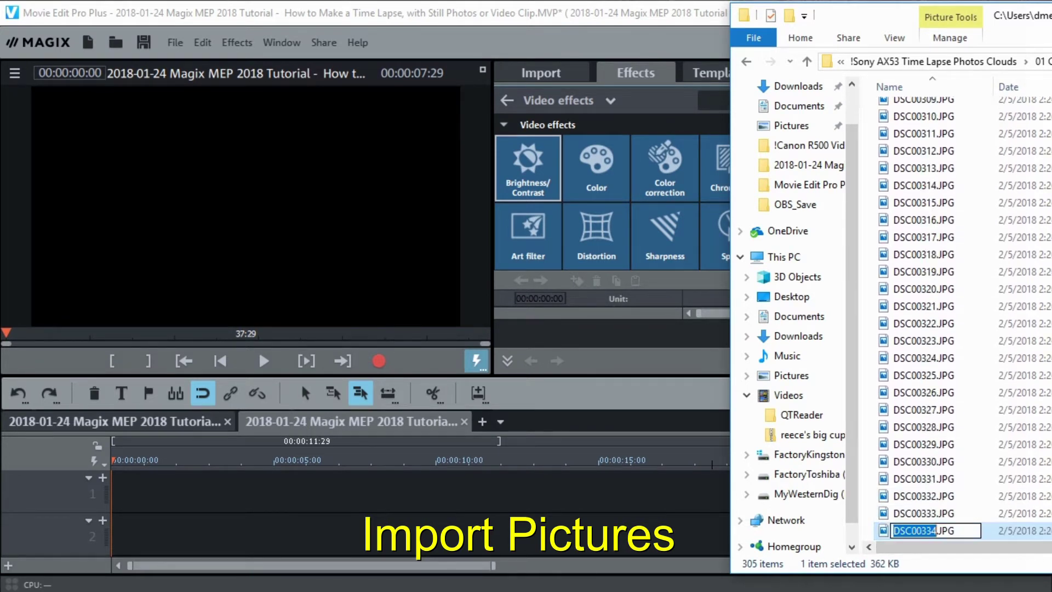
scroll(962, 317, "up", 20)
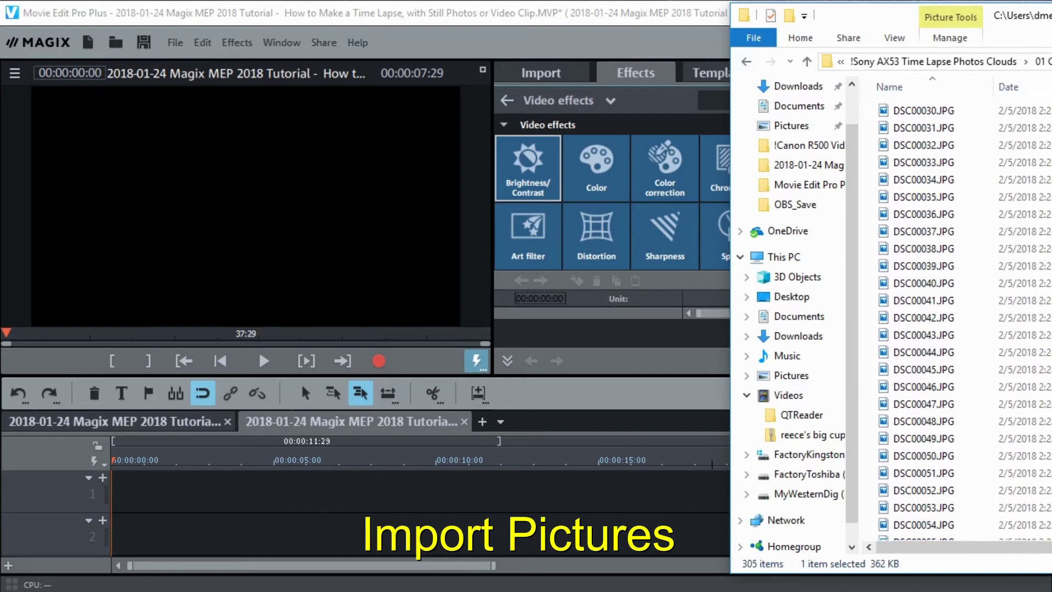
left_click(925, 113, "shift")
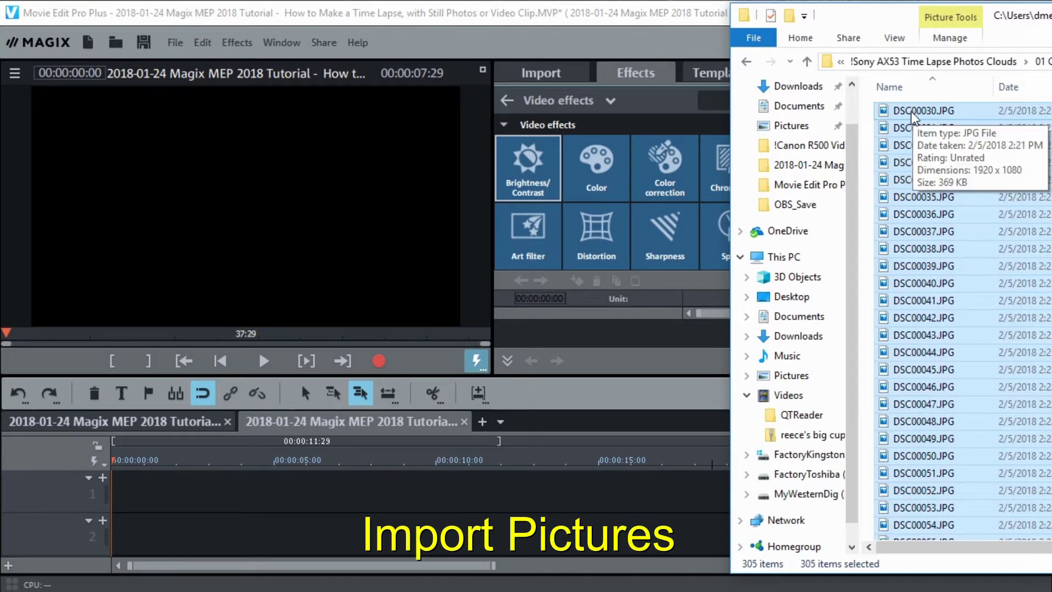
left_click_drag(909, 117, 101, 497)
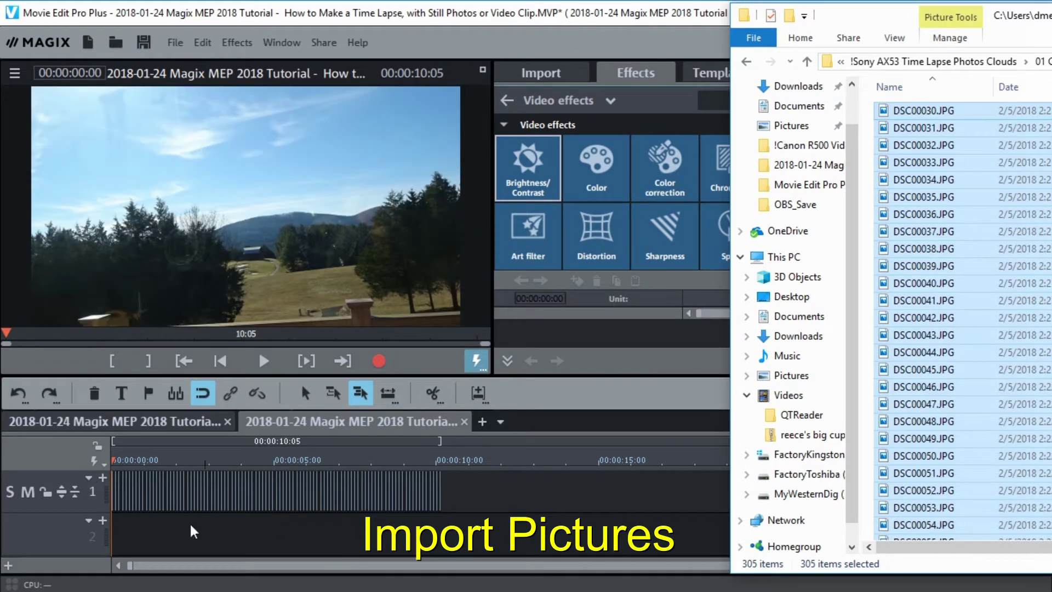
left_click(638, 22)
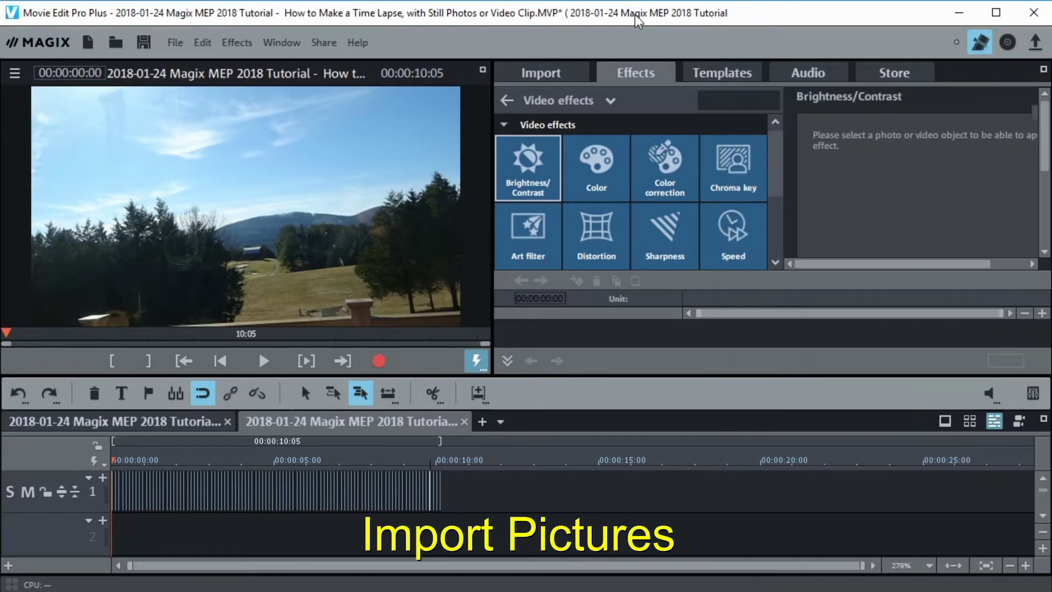
left_click(1025, 565)
left_click(1025, 565)
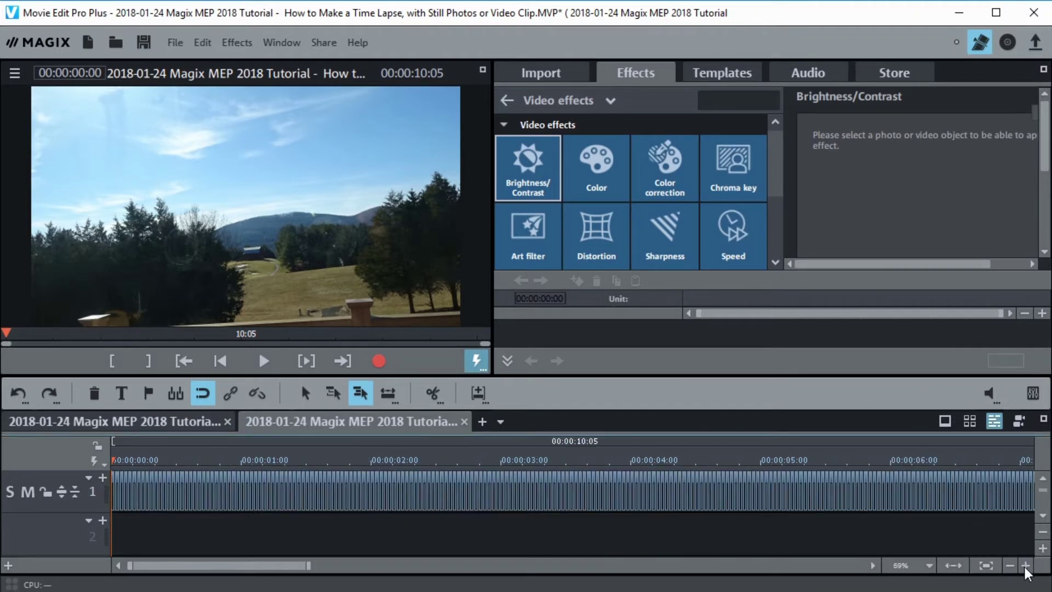
left_click(1025, 565)
left_click(1025, 566)
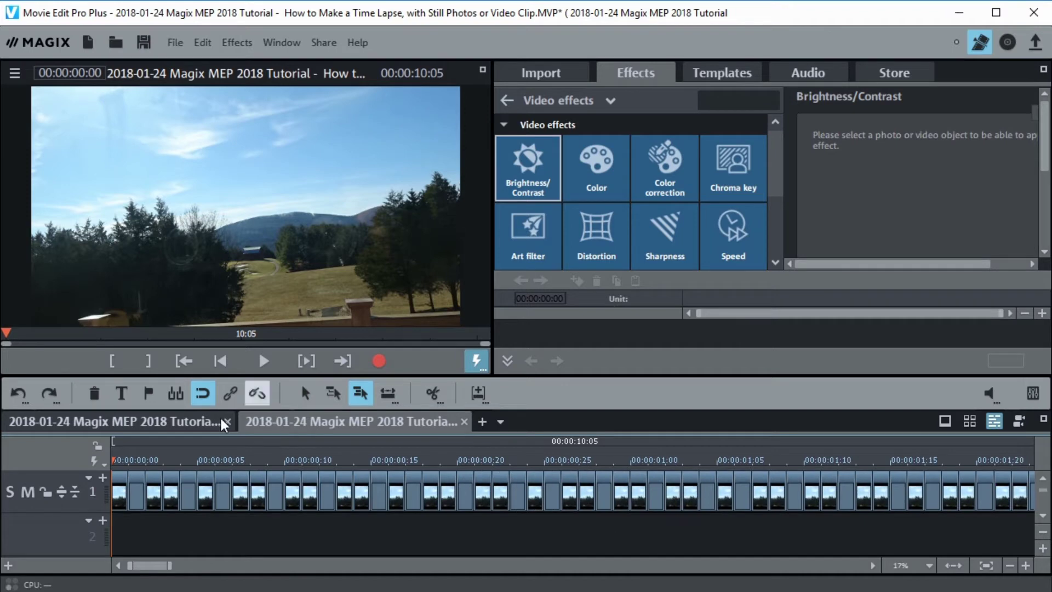
left_click_drag(136, 467, 112, 470)
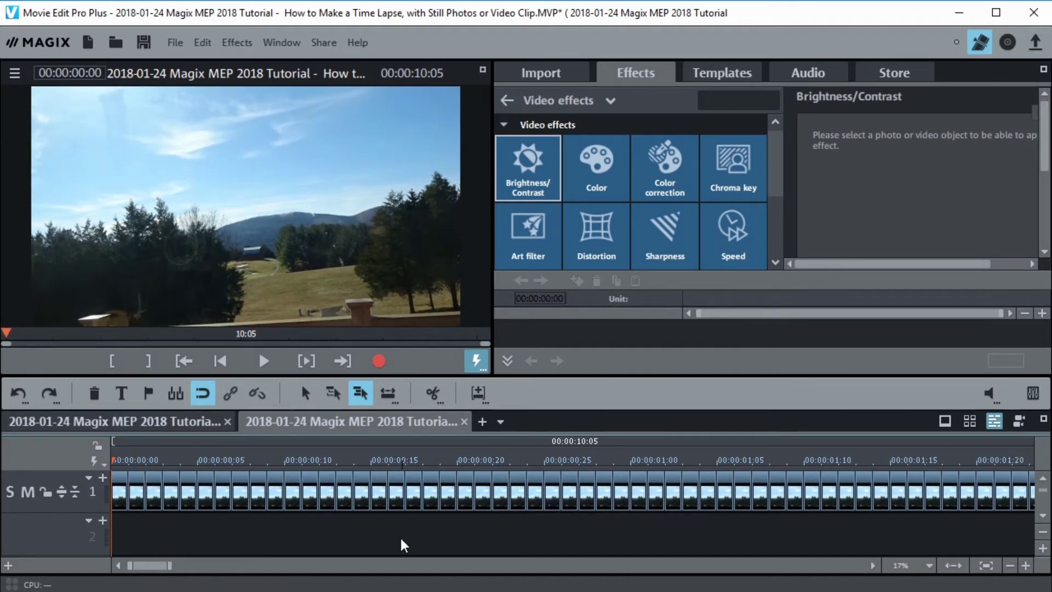
left_click(954, 566)
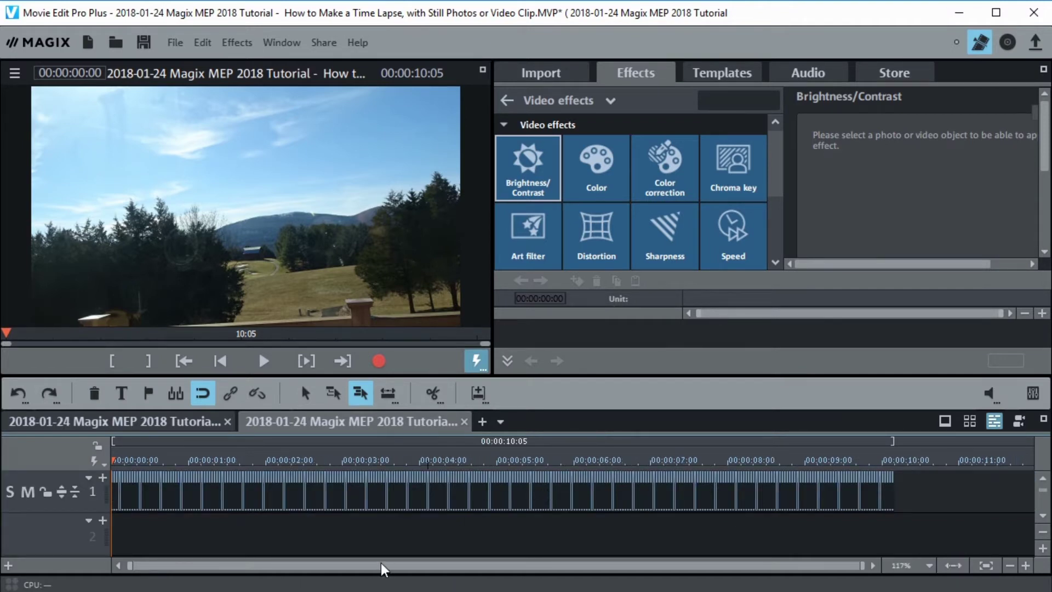
left_click(263, 361)
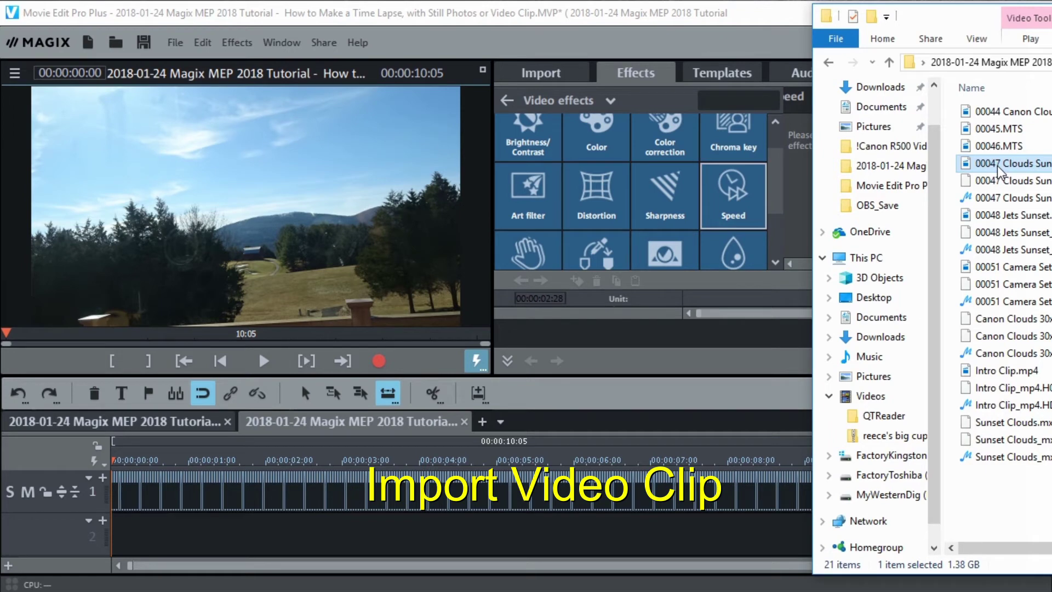
Drag 00047 Clouds Sunset.MTS onto track 2 beneath the photo sequence and select it
left_click_drag(997, 166, 142, 528)
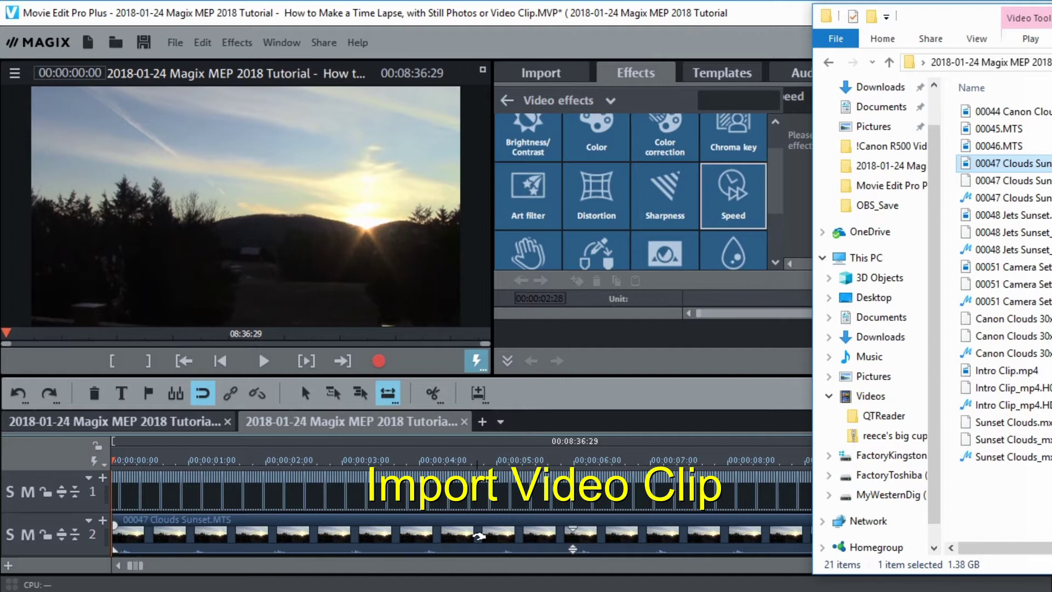
left_click(785, 22)
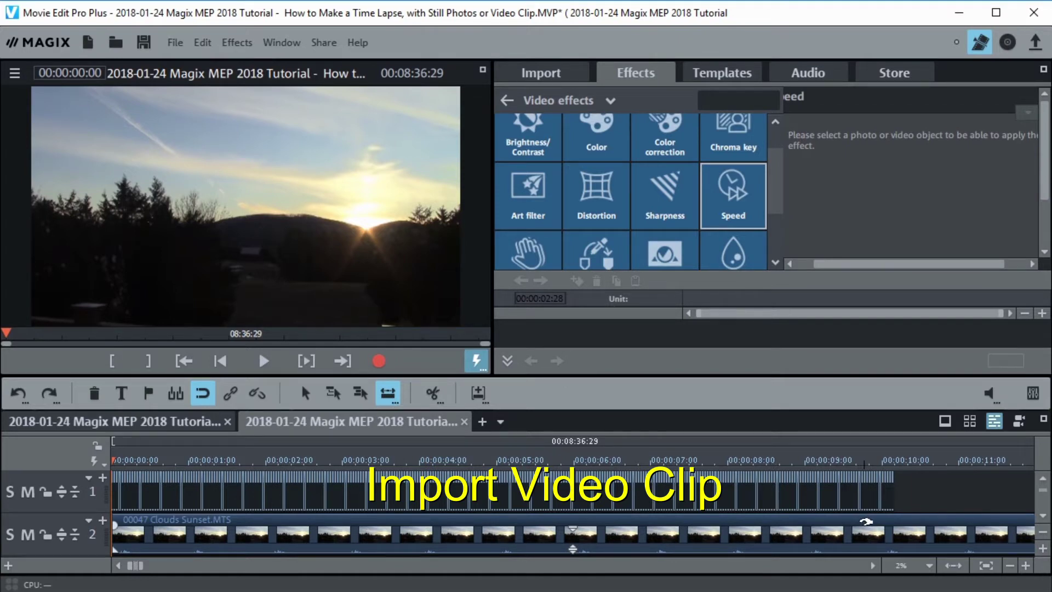
left_click(757, 516)
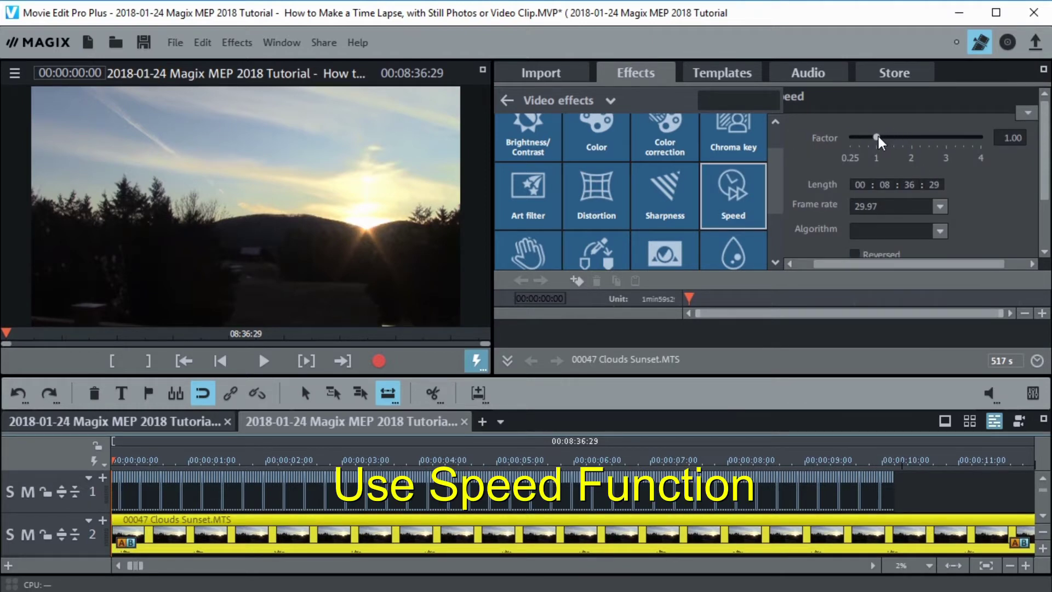
Raise the sunset clip's Speed factor to the 4.00 maximum, keeping the audio at the warning
left_click_drag(878, 138, 913, 146)
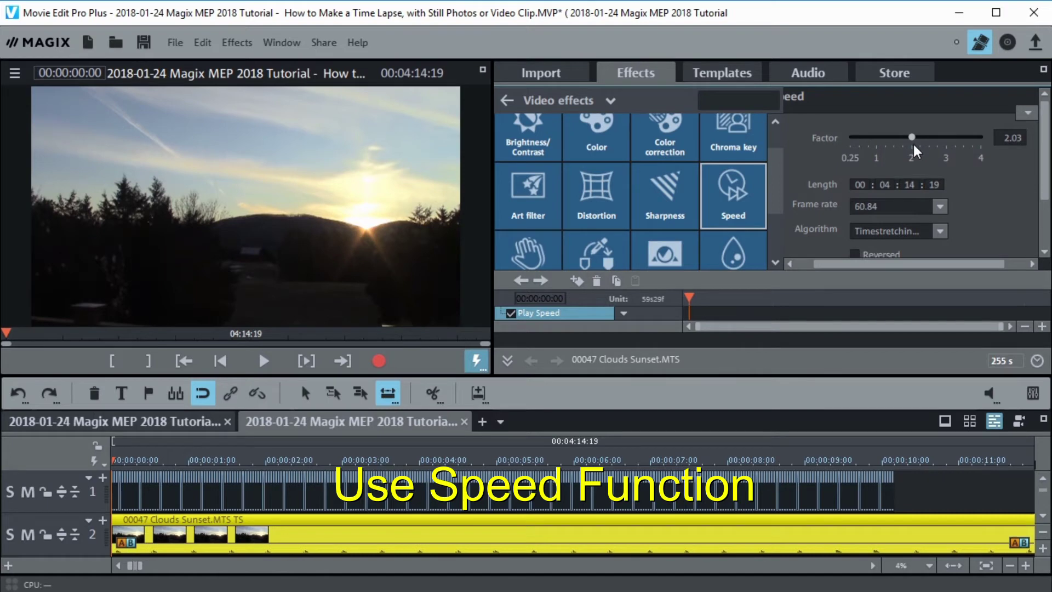
left_click(955, 565)
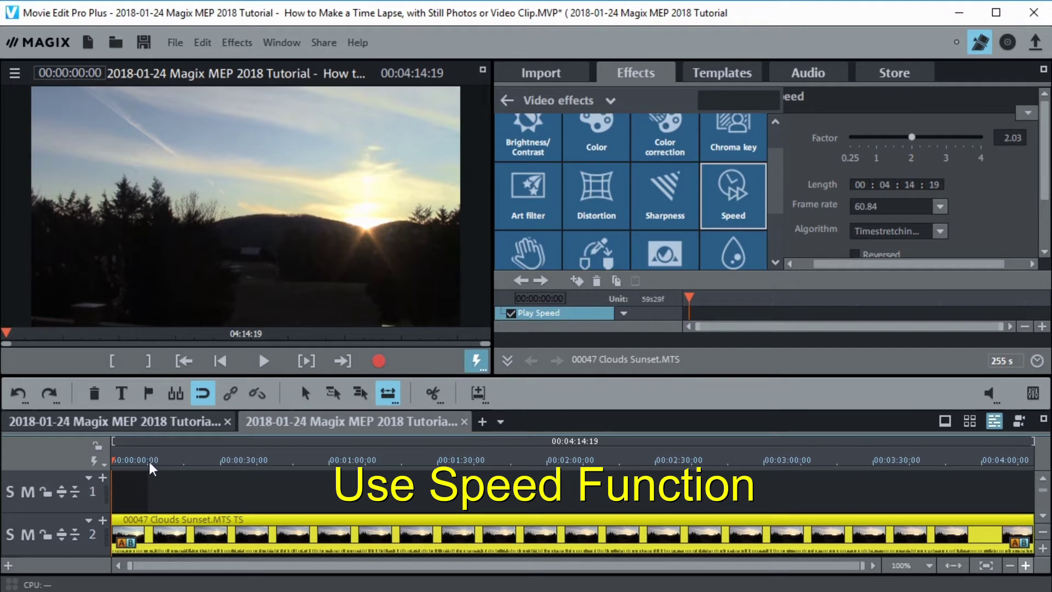
left_click(147, 461)
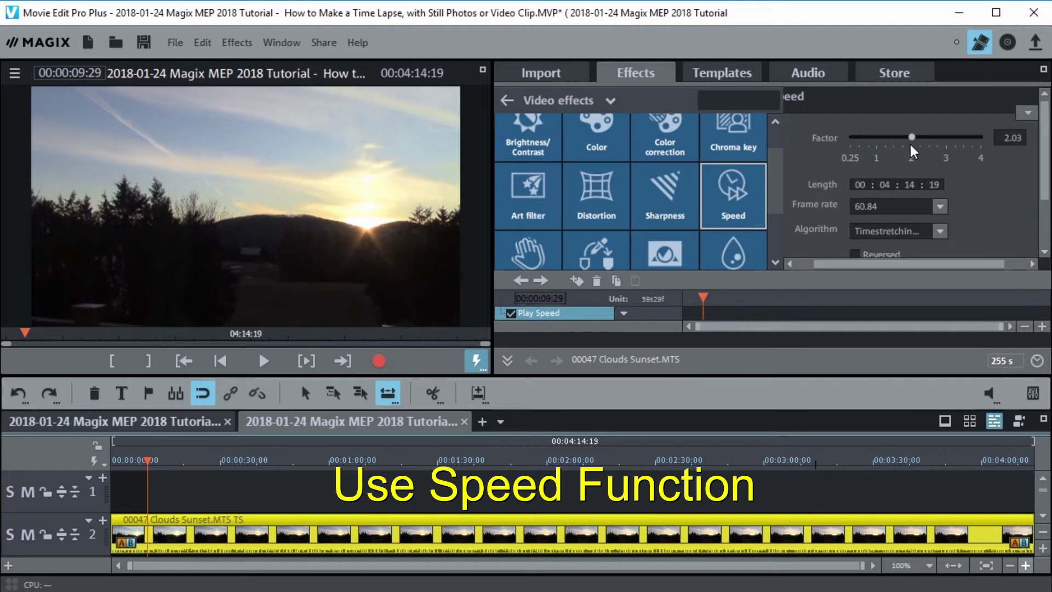
left_click_drag(911, 137, 991, 139)
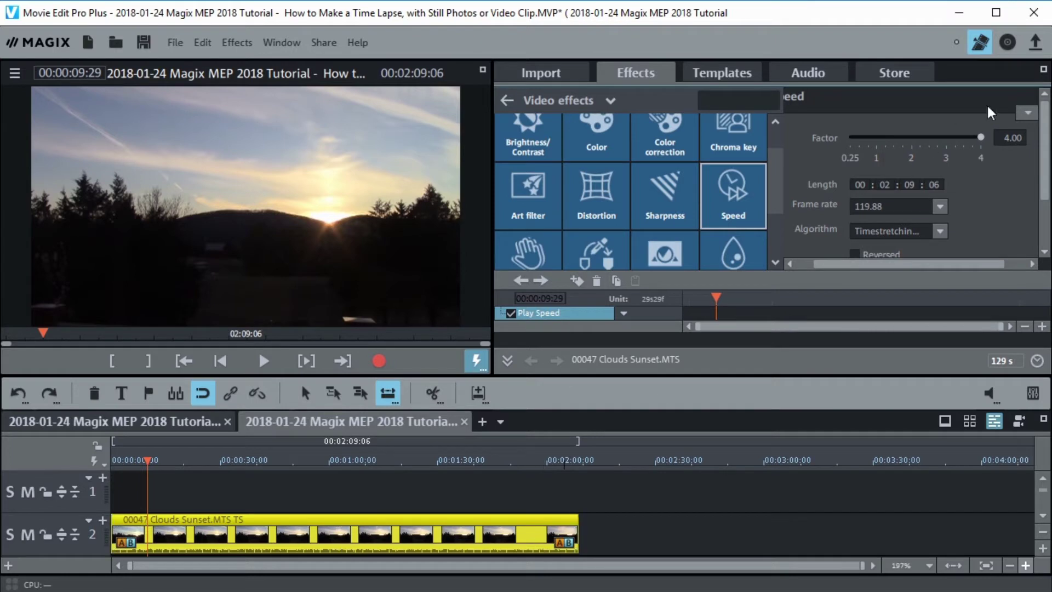
left_click(1021, 136)
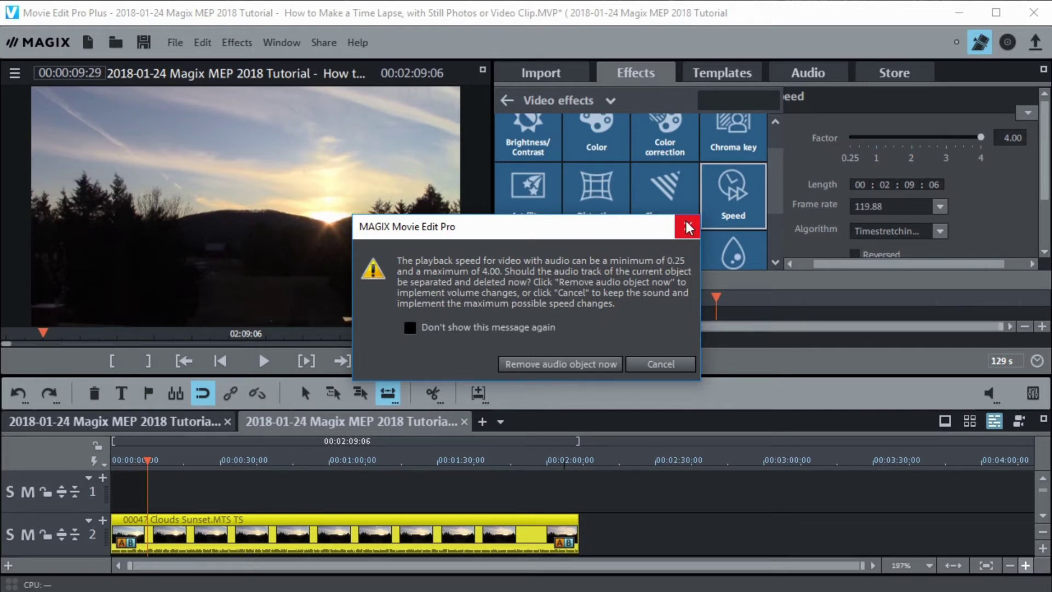
left_click(662, 364)
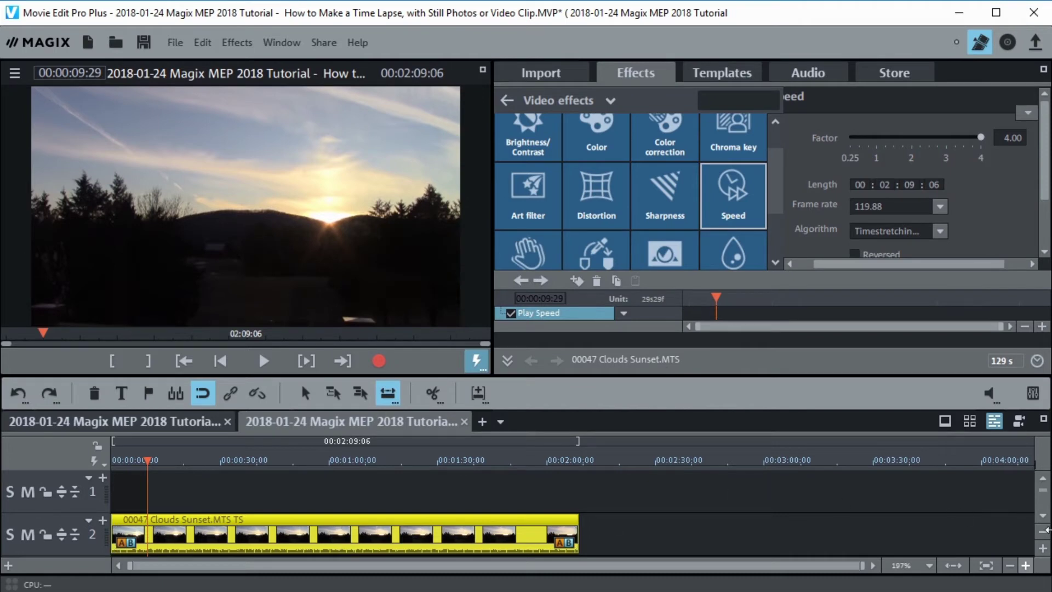
Ungroup the sunset clip, delete its audio from track 3, and reselect the video clip
left_click(1042, 515)
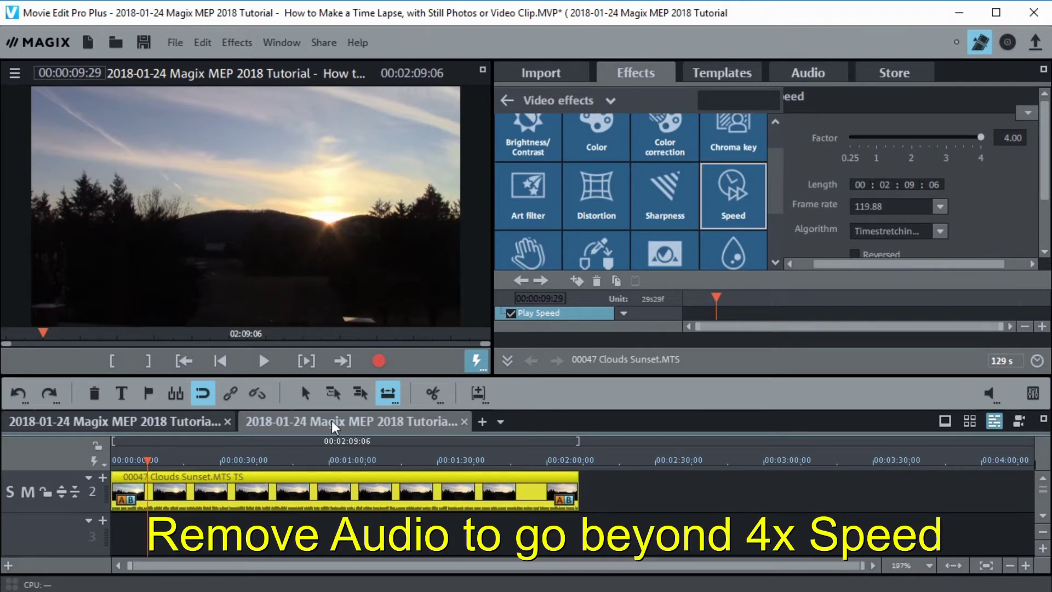
left_click(258, 399)
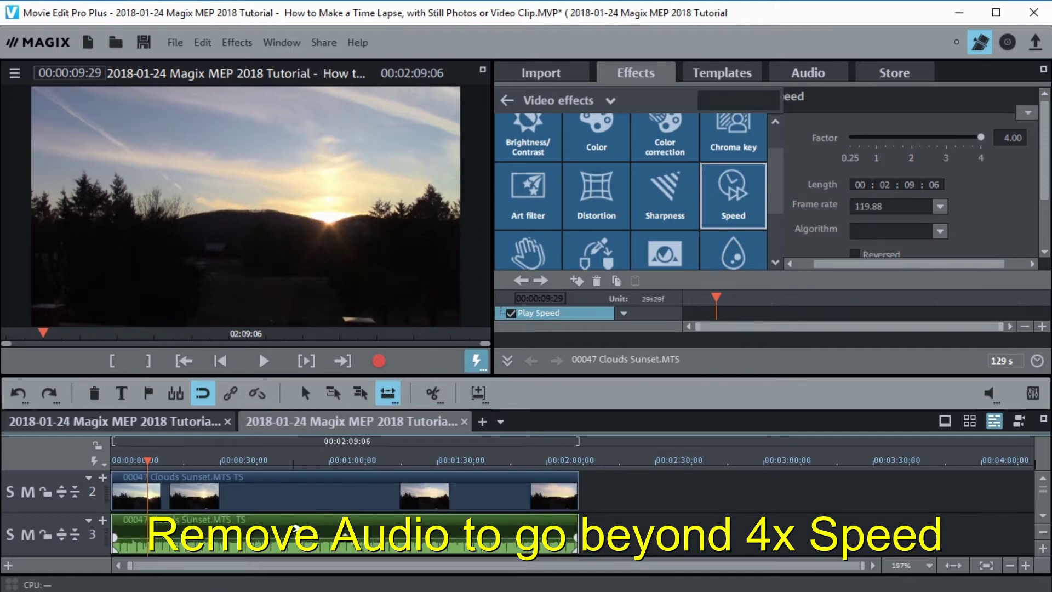
left_click(296, 527)
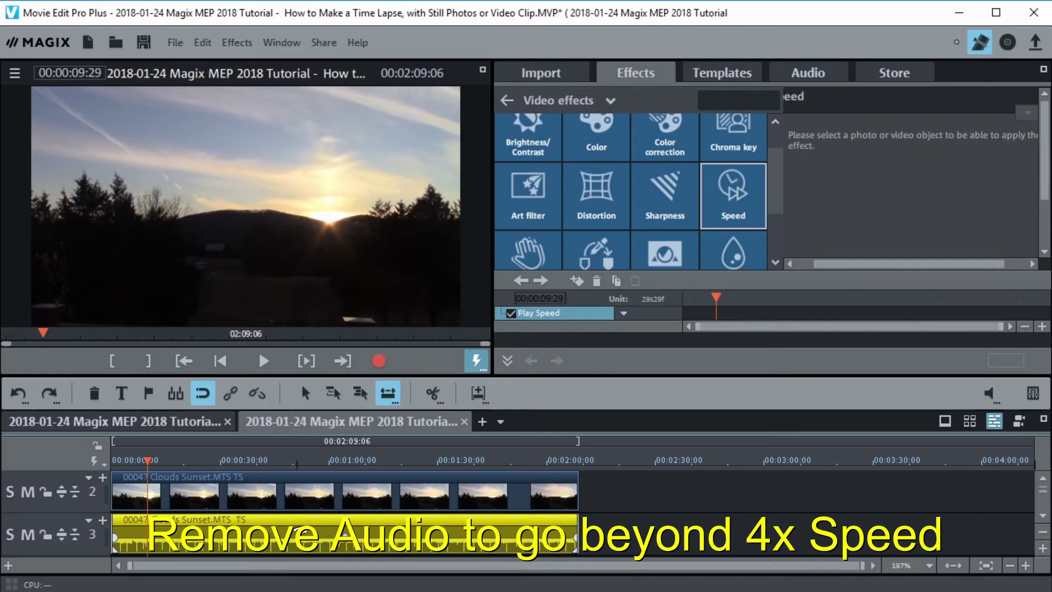
key("Delete")
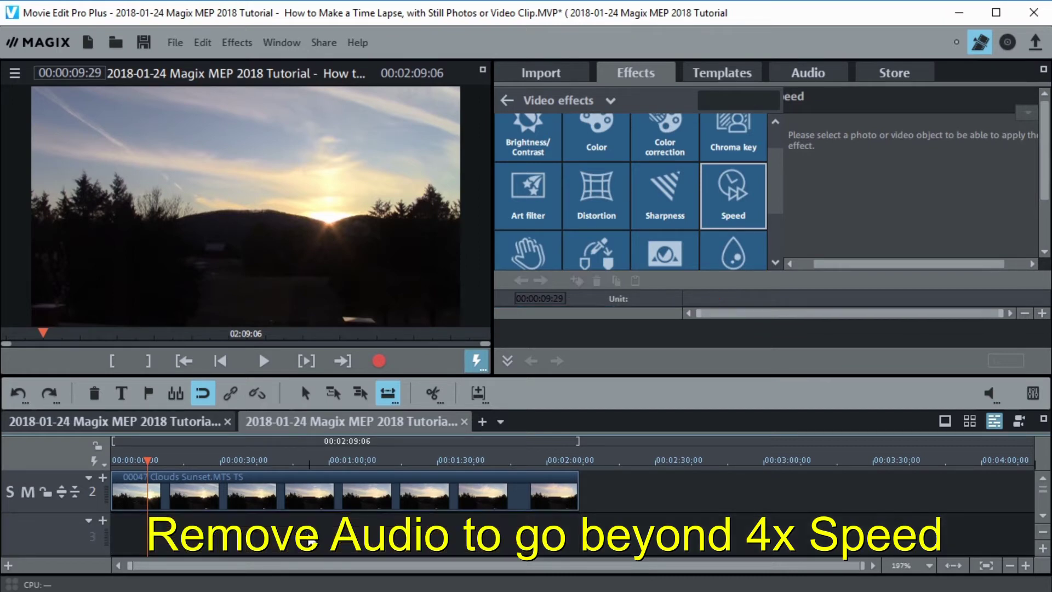
left_click(1043, 481)
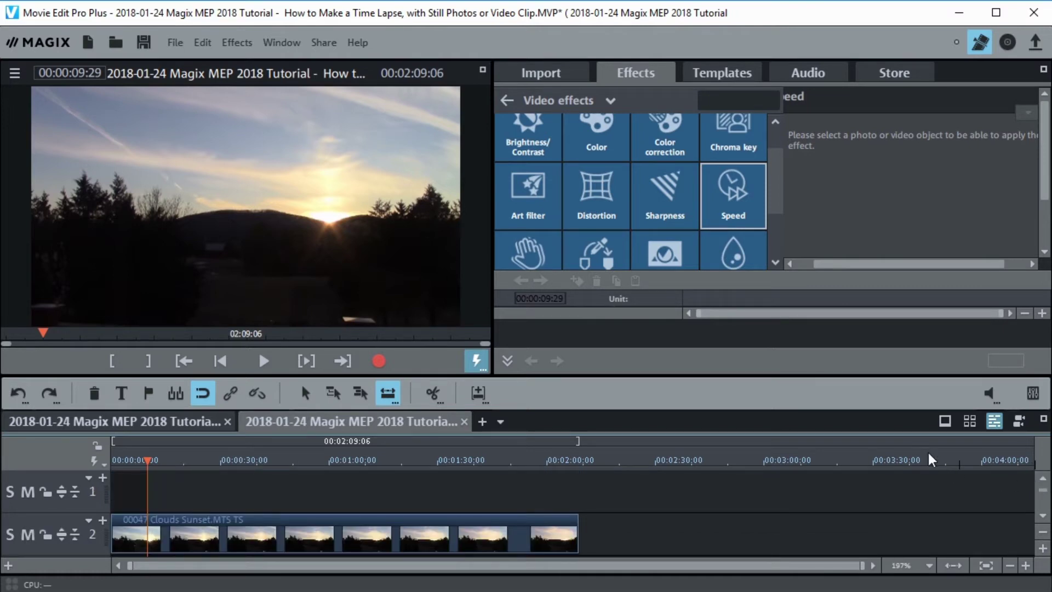
left_click(546, 528)
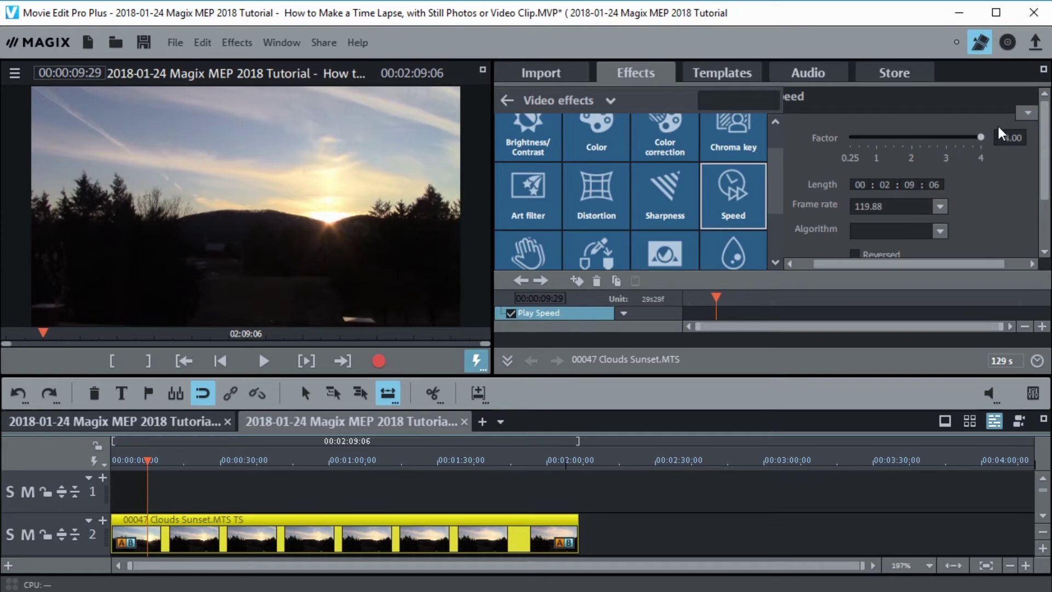
Enter 8 as the sunset clip's Speed factor, shortening it to 01:04:17
scroll(1008, 137, "up", 1)
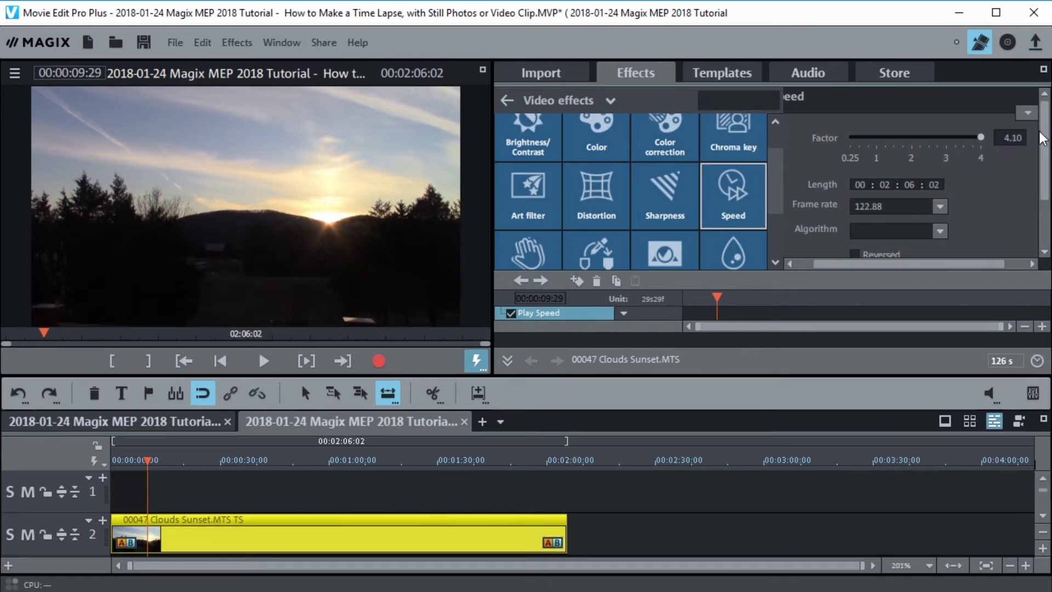
double_click(1008, 137)
type("8")
key("Return")
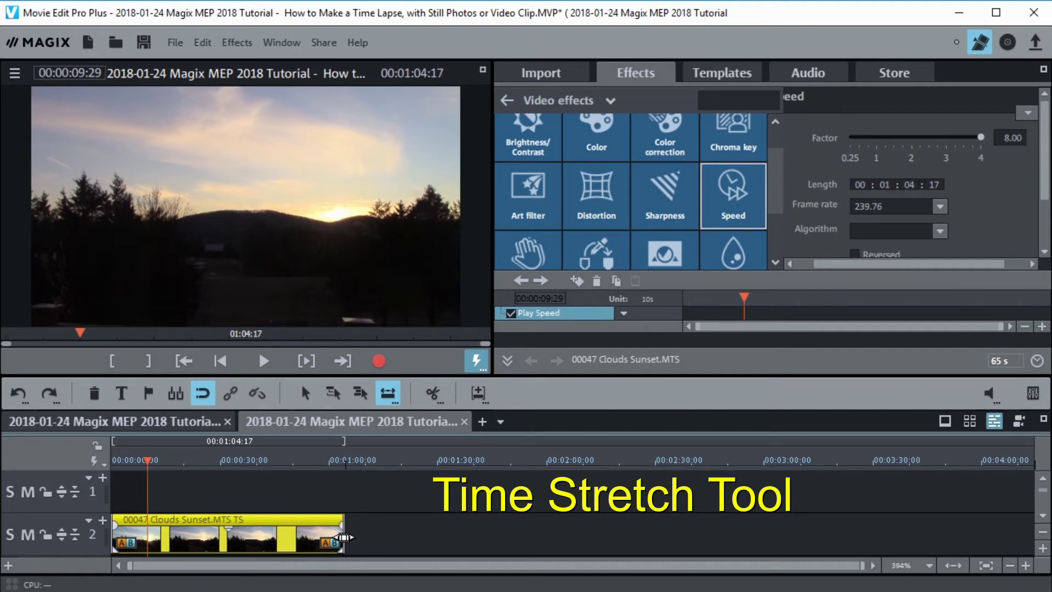
Stretch the sunset clip to end with track 1 (10:05, factor 50.80), then return to Arrow mode
left_click_drag(343, 537, 146, 537)
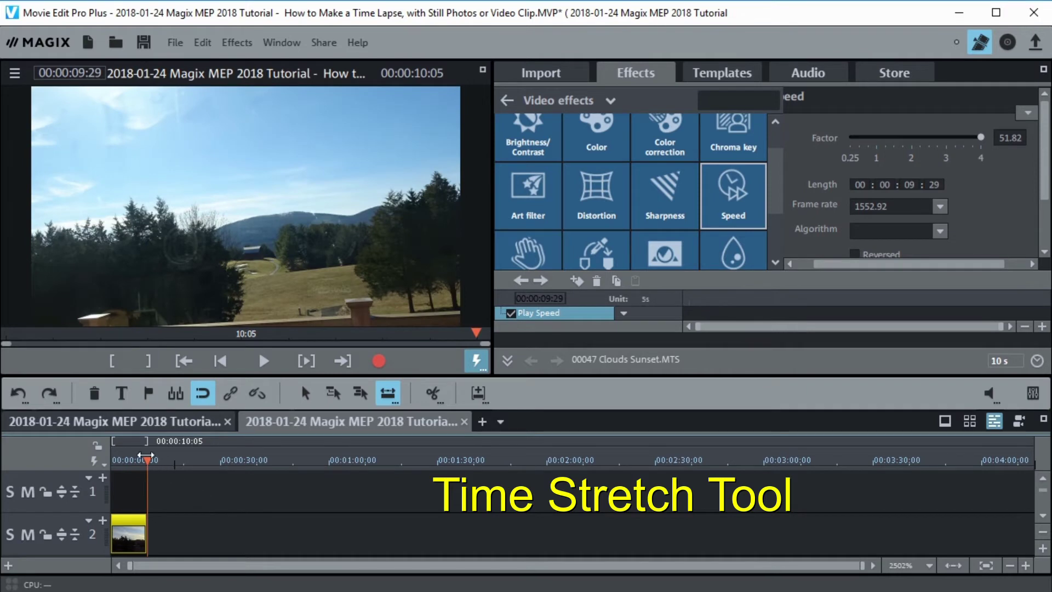
mouse_move(146, 458)
left_mouse_down()
mouse_move(116, 460)
mouse_move(126, 460)
left_mouse_up()
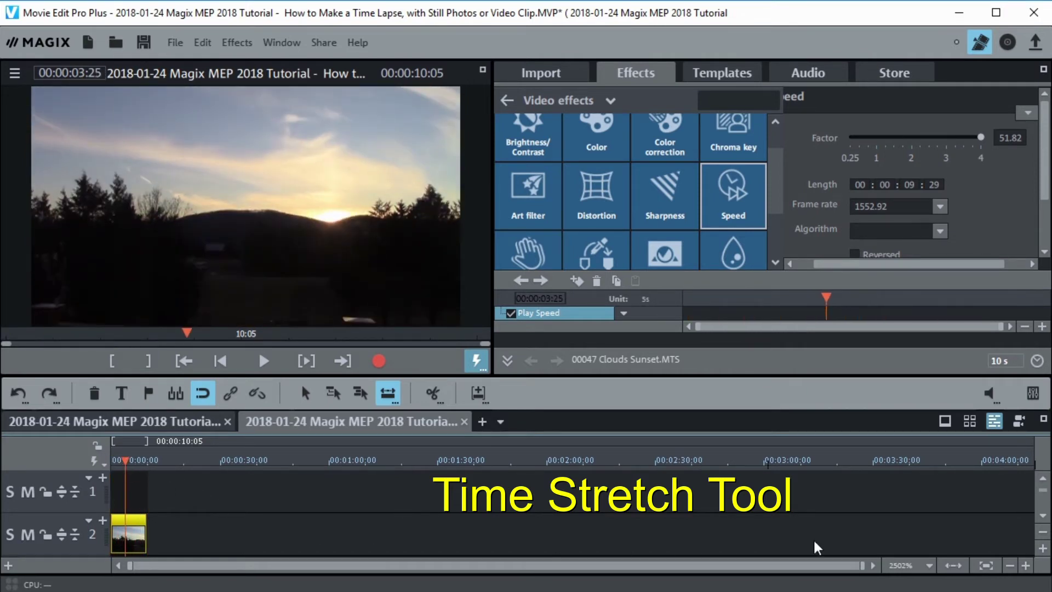
left_click(952, 565)
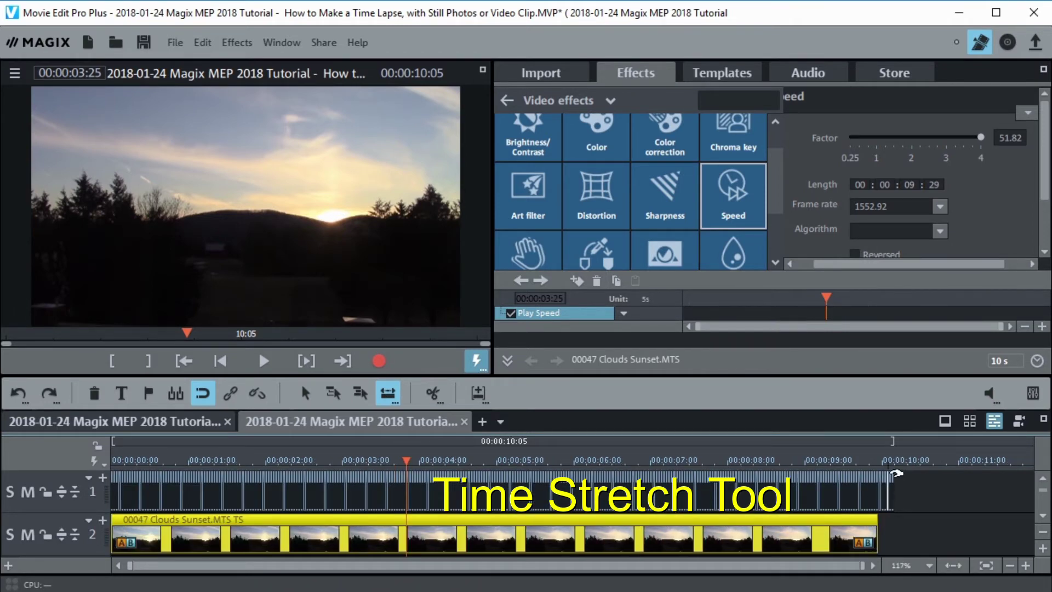
left_click_drag(882, 535, 893, 536)
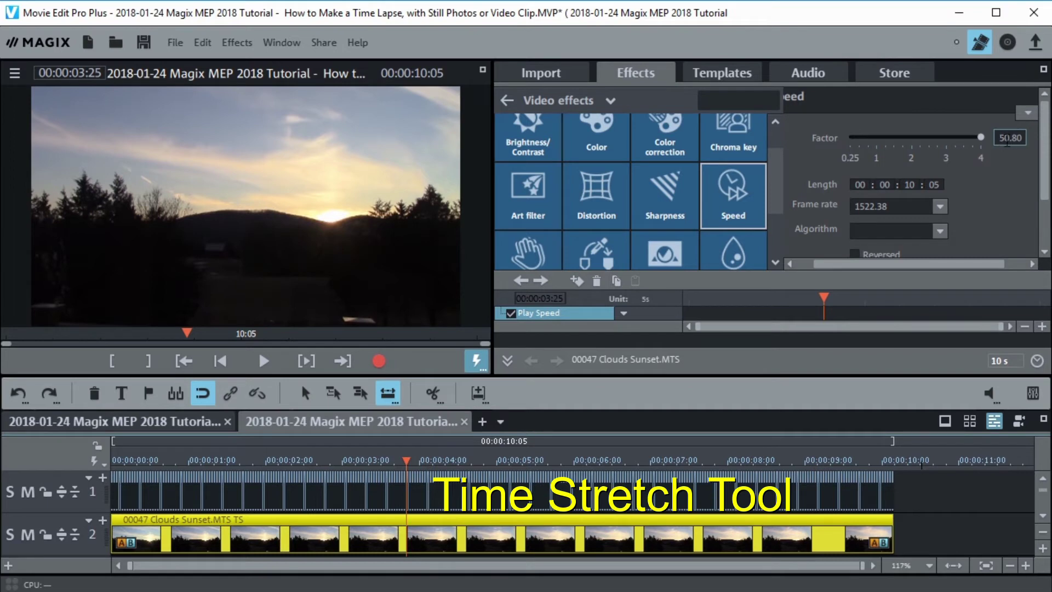
key("Home")
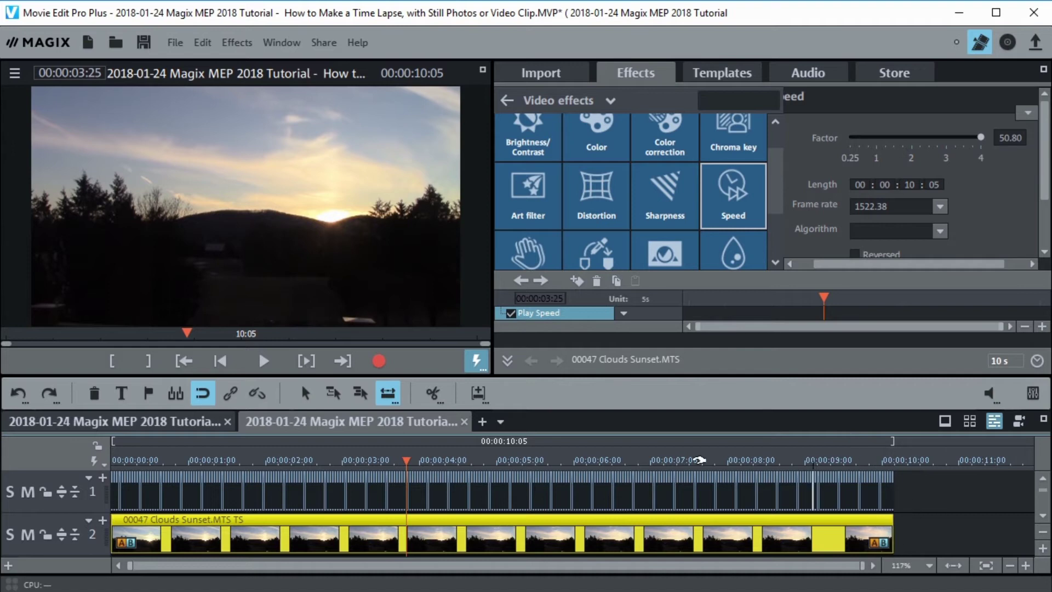
mouse_move(390, 400)
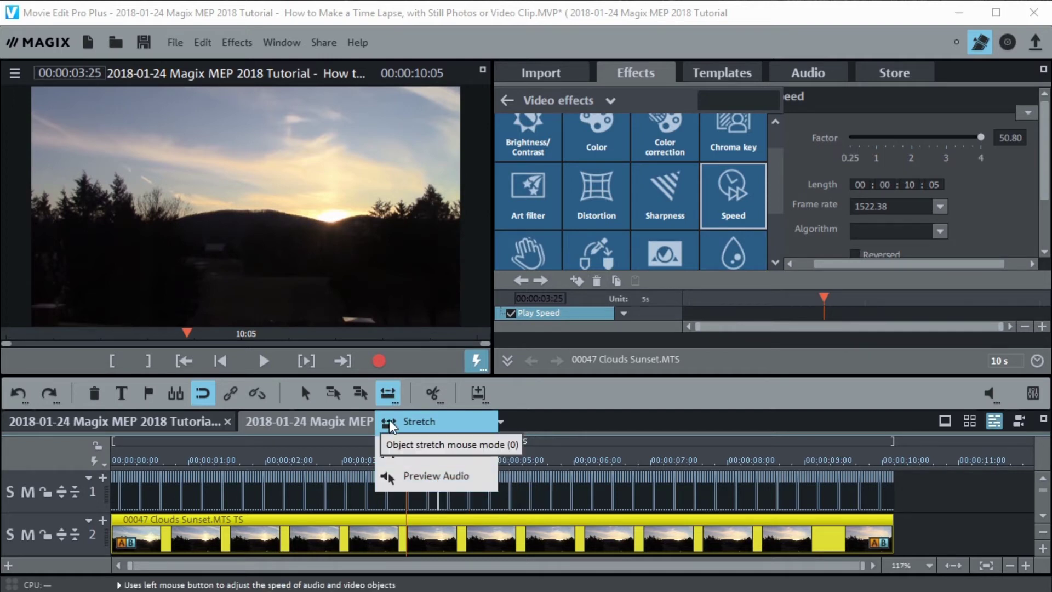
left_click(386, 393)
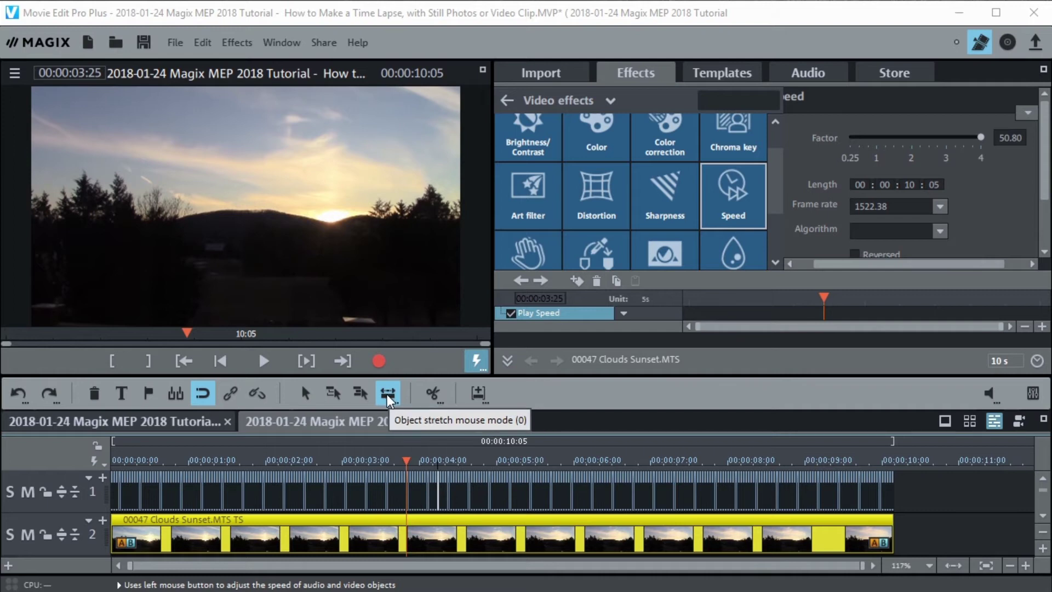
left_click(305, 393)
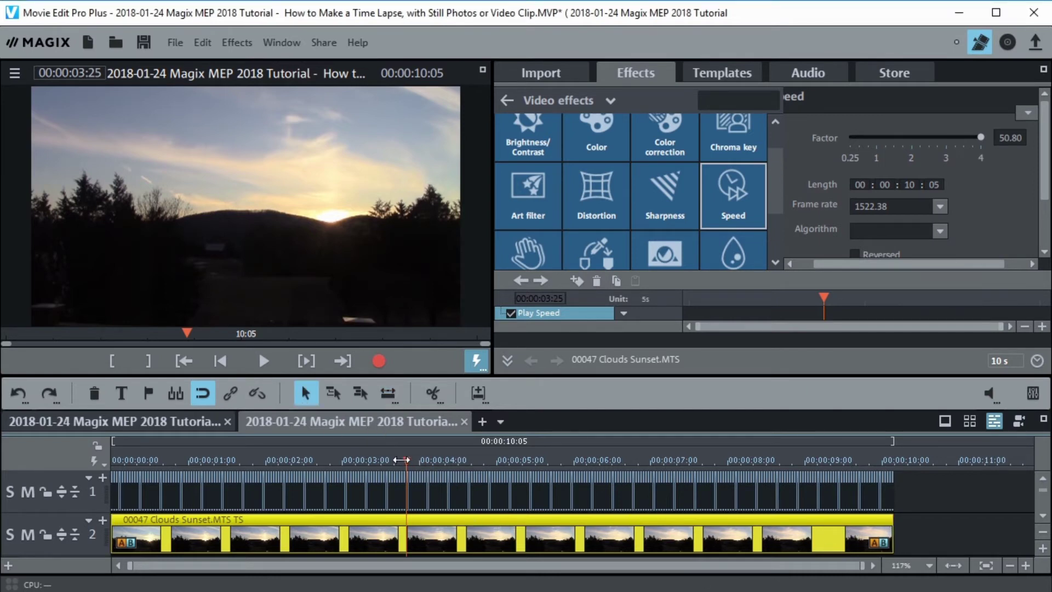
left_click_drag(403, 457, 849, 479)
left_click(313, 536)
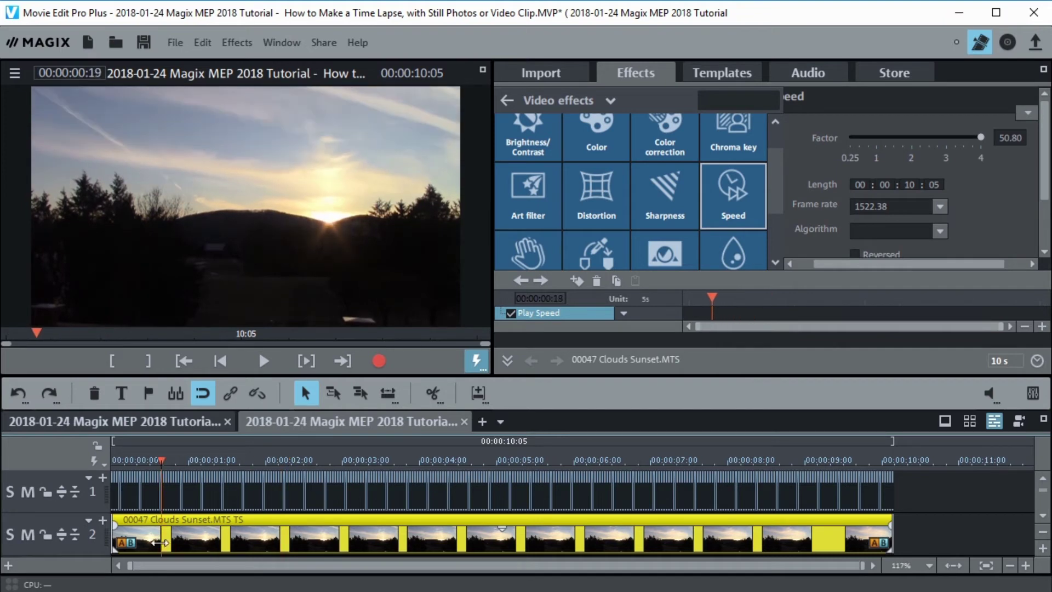
left_click_drag(312, 537, 279, 567)
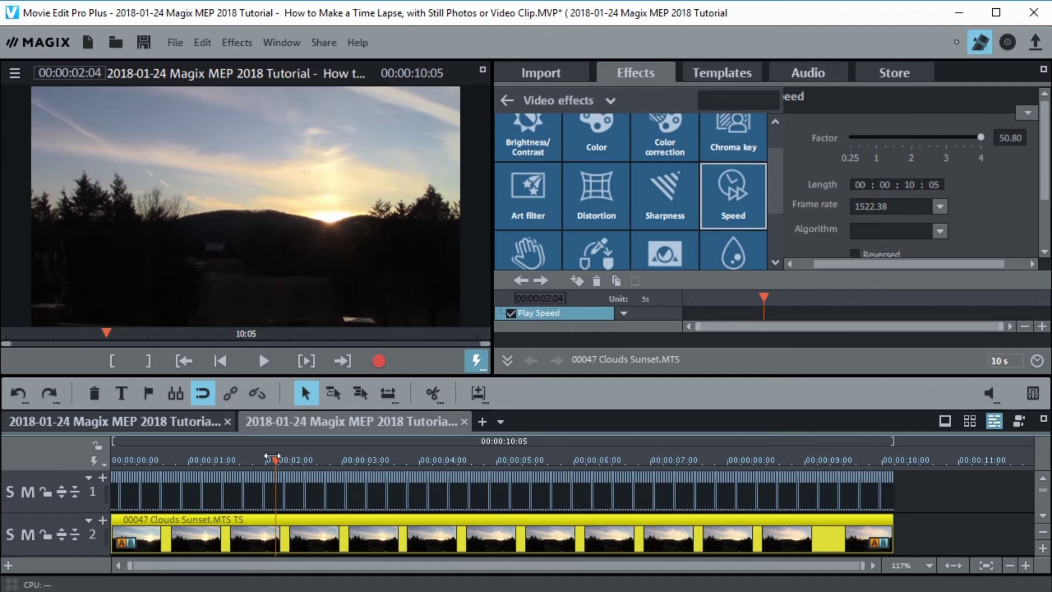
key("space")
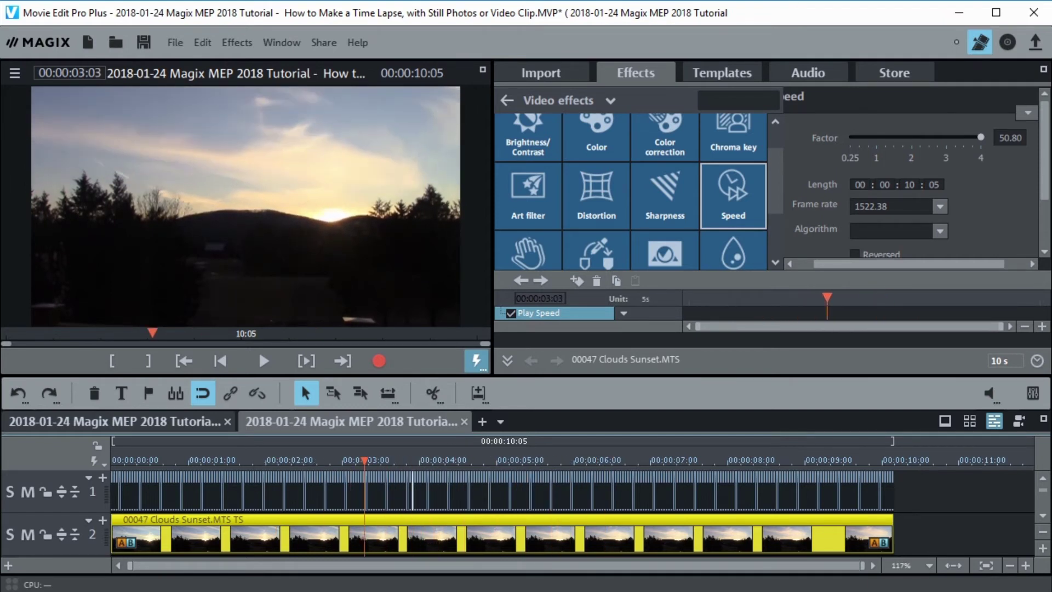
left_click(330, 494)
Mute track 2 and play the daytime time-lapse preview from near the start
left_click(28, 535)
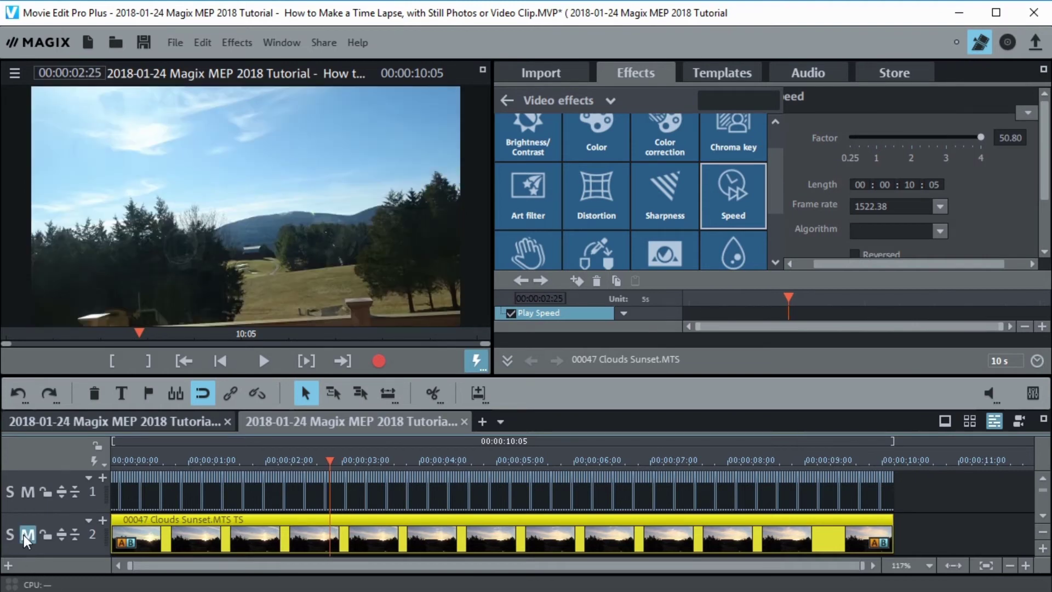
left_click_drag(331, 459, 422, 460)
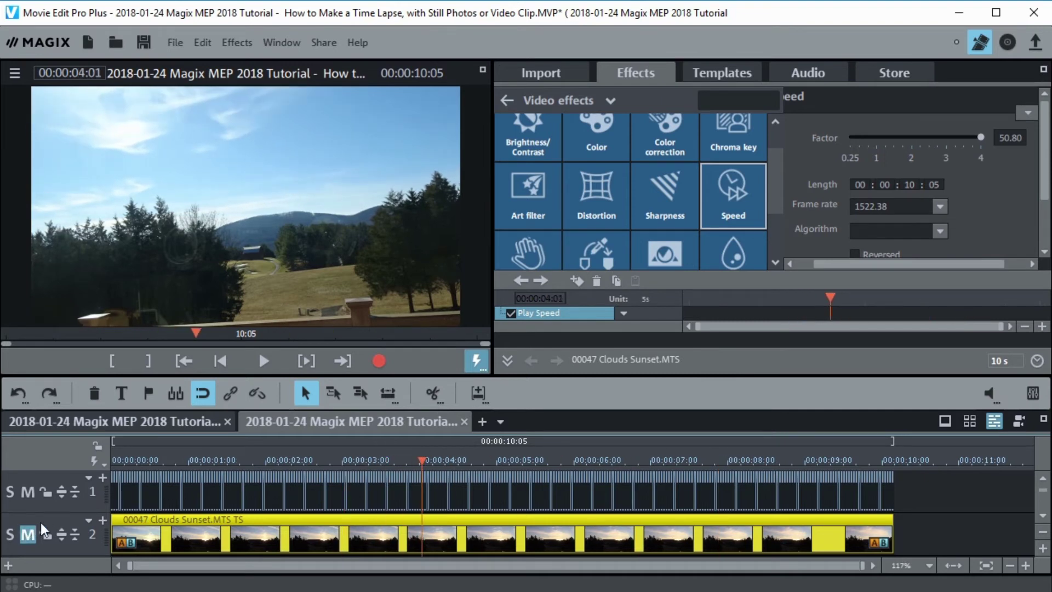
key("space")
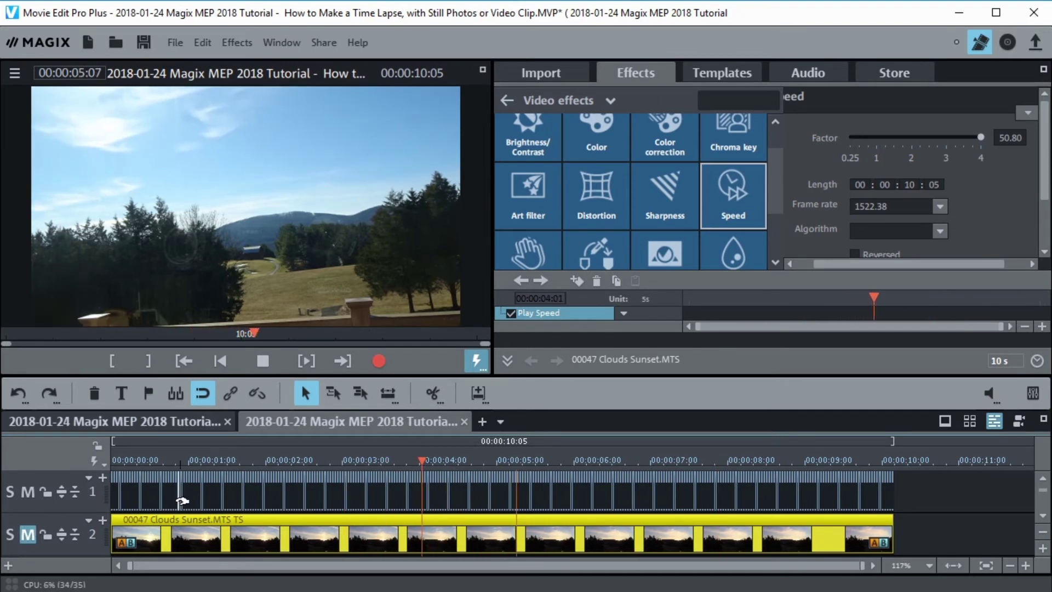
key("space")
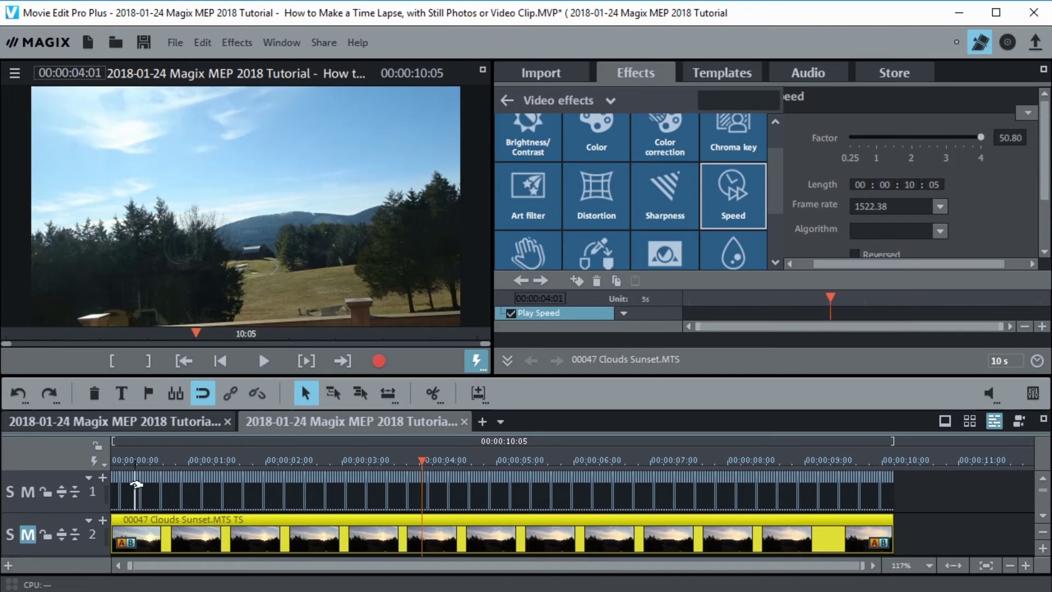
key("space")
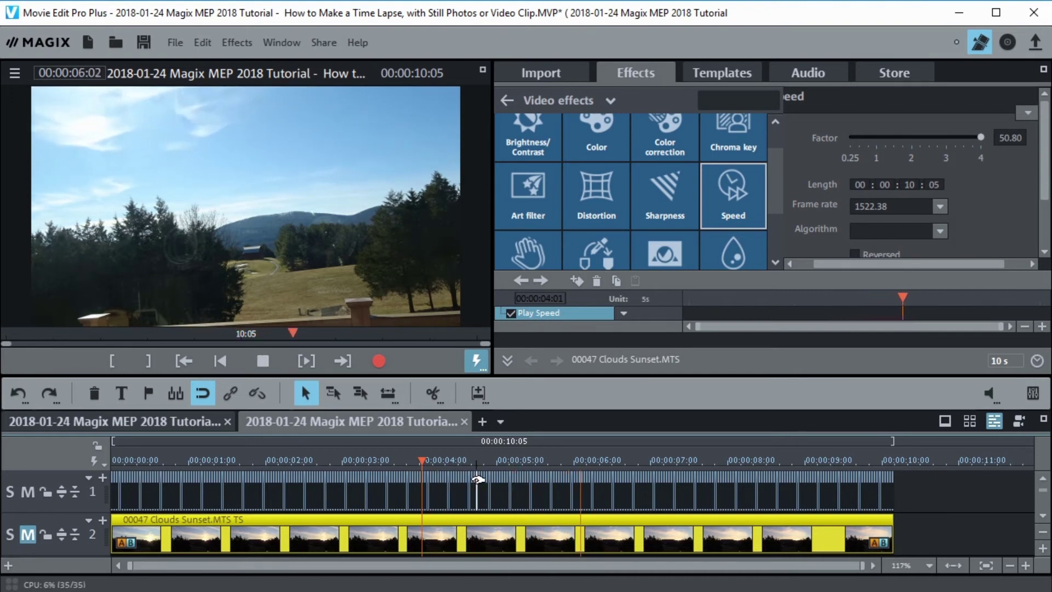
key("space")
Play again from about 1 second and scrub between 1 and 4 seconds
left_click(221, 460)
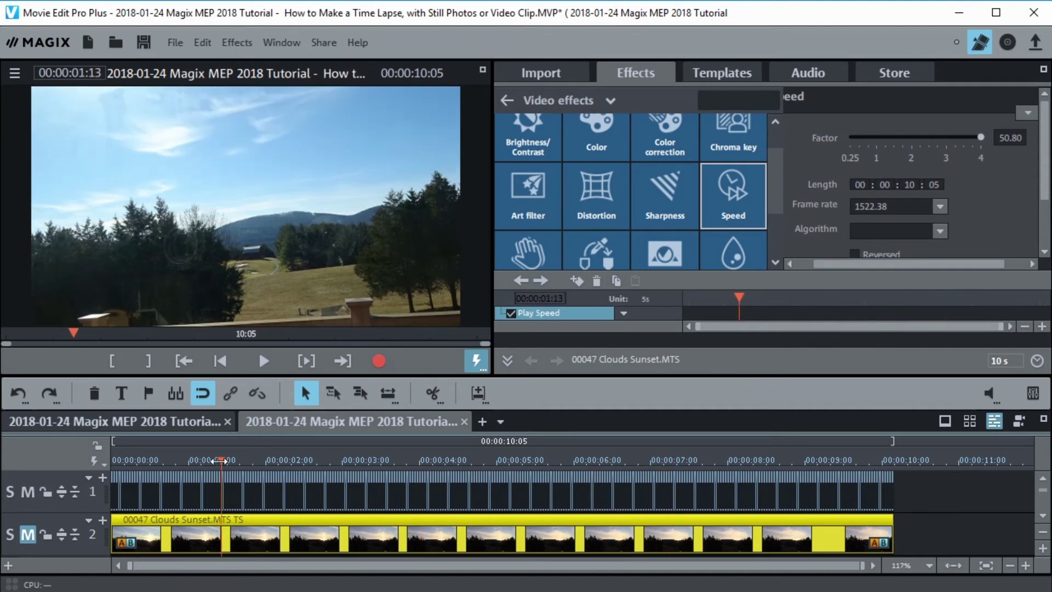
key("space")
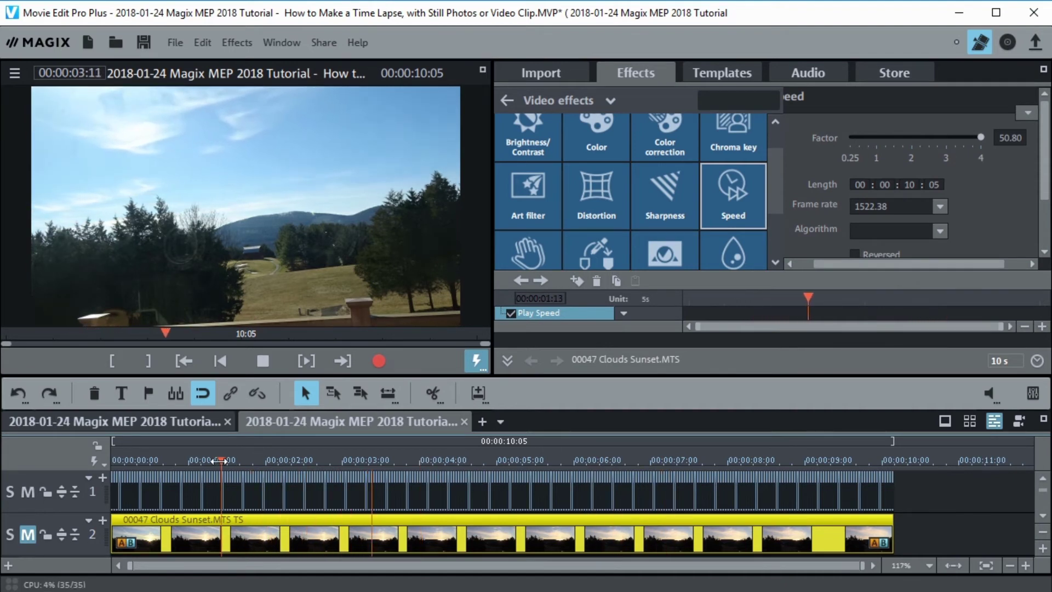
key("space")
mouse_move(221, 462)
left_mouse_down()
mouse_move(434, 464)
mouse_move(262, 469)
mouse_move(514, 480)
mouse_move(470, 481)
left_mouse_up()
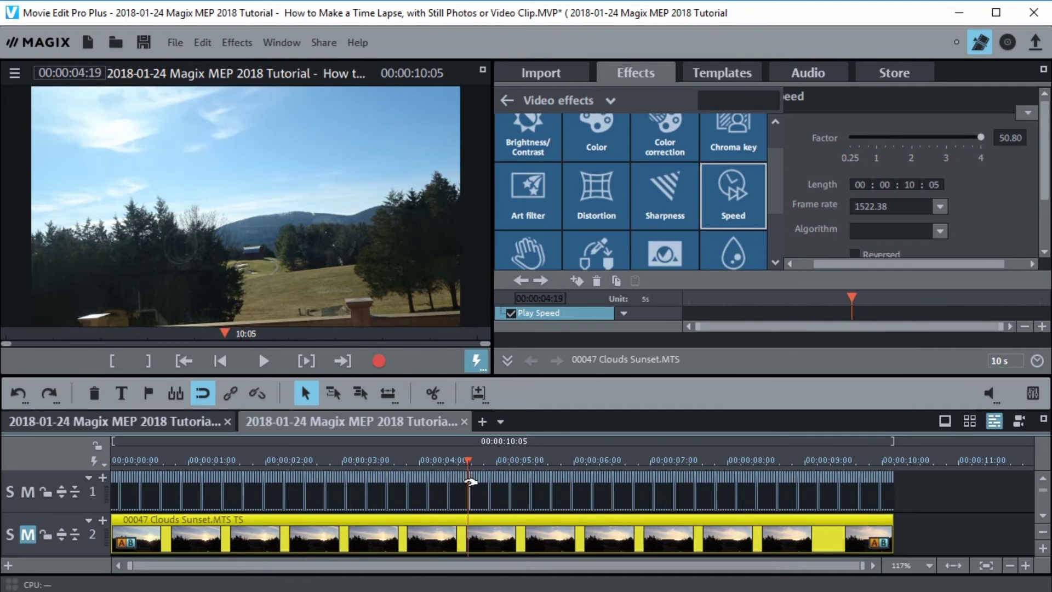
mouse_move(470, 481)
left_mouse_down()
mouse_move(471, 471)
mouse_move(265, 470)
left_mouse_up()
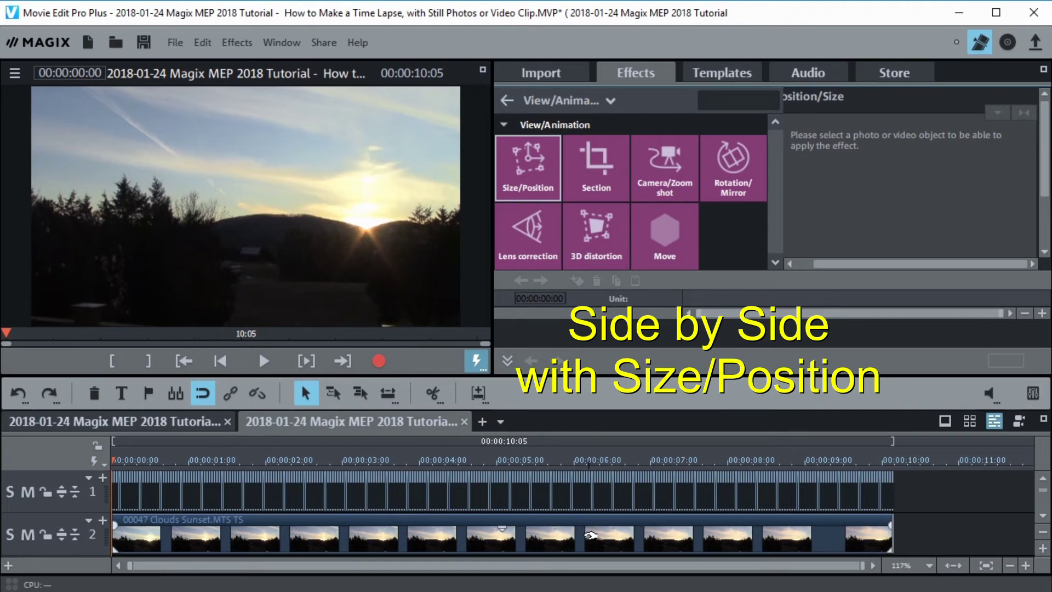
Shift the sunset clip to Position Left -954 so both clips sit side by side in the preview
left_click(591, 534)
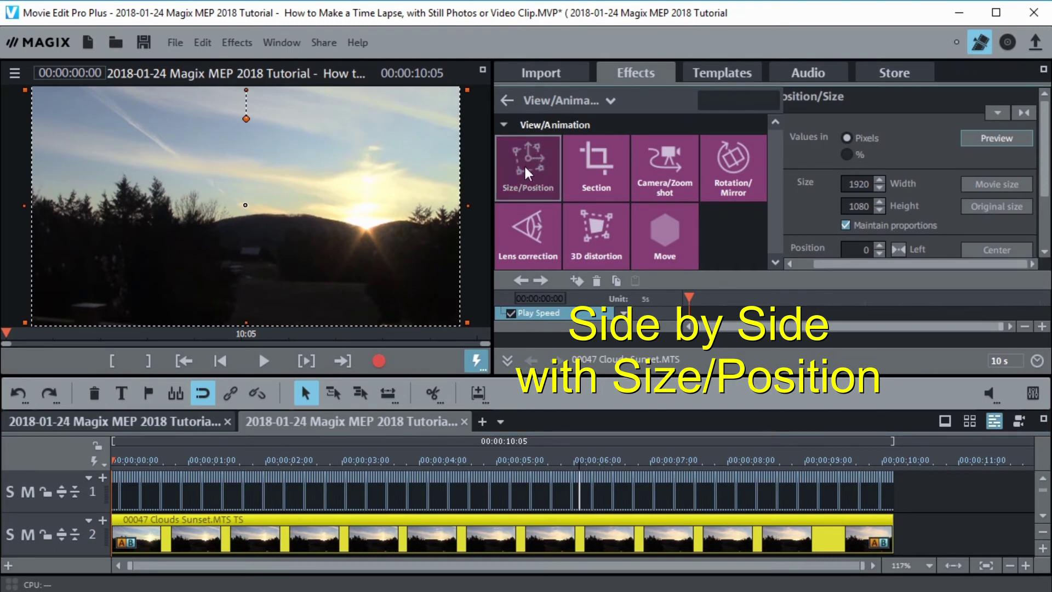
left_click_drag(290, 203, 78, 203)
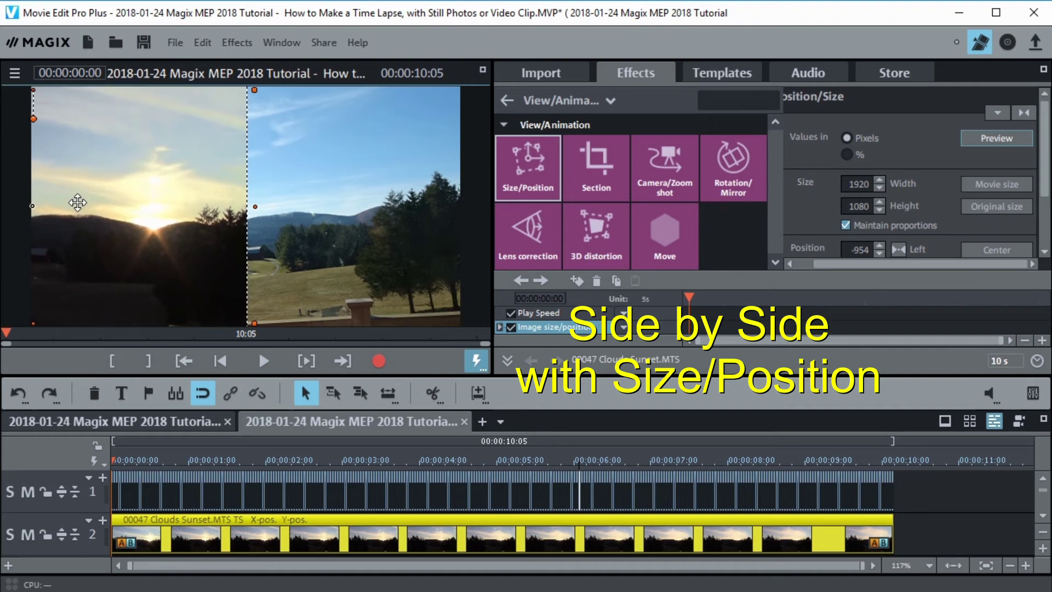
left_click_drag(107, 462, 376, 459)
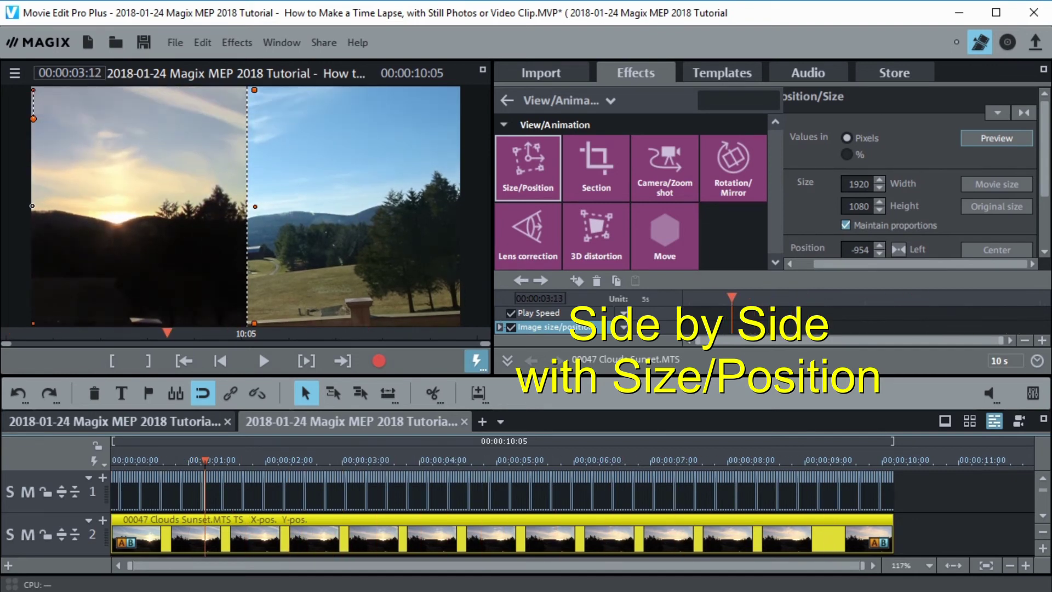
key("Home")
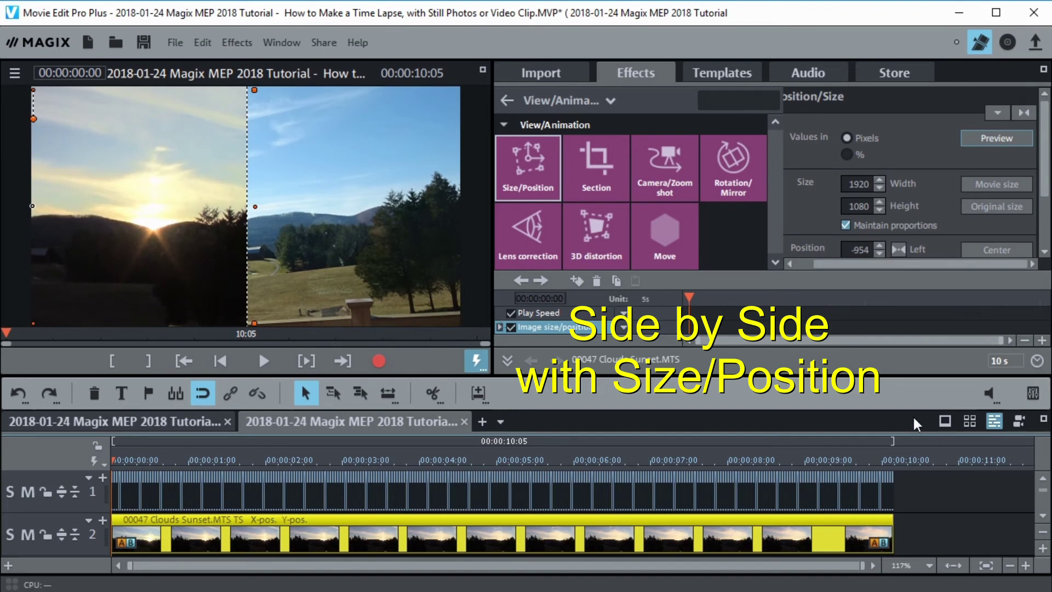
left_click(927, 530)
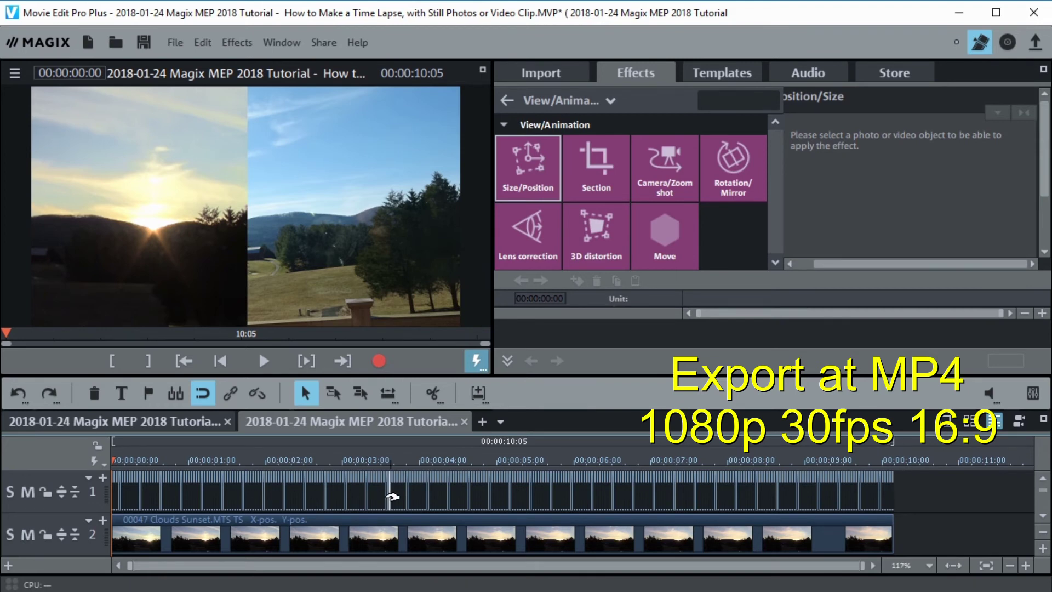
Open the File > Export movie > Video as MPEG-4 export settings dialog
left_click(174, 45)
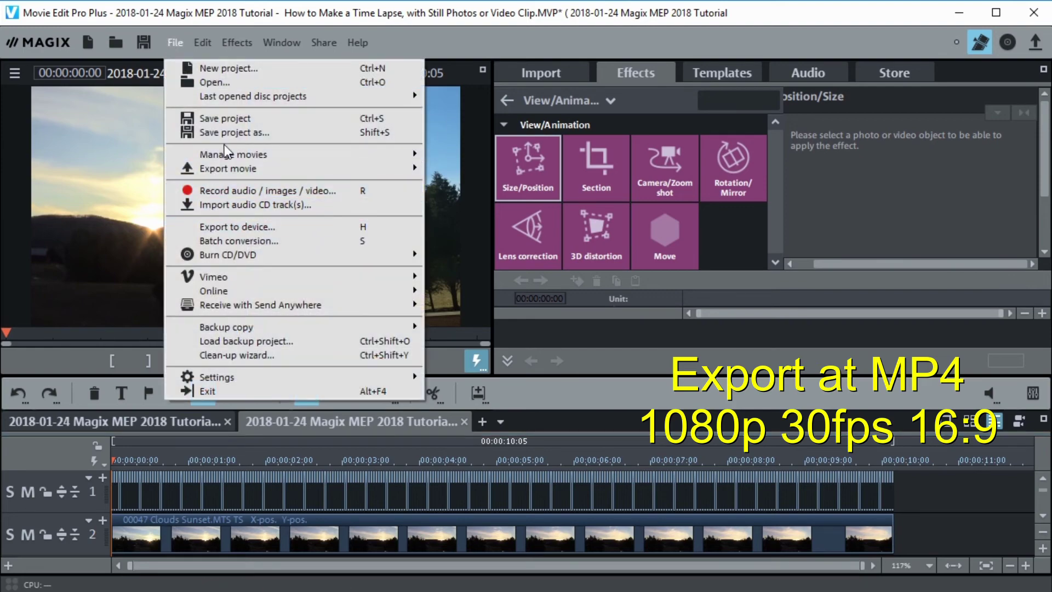
mouse_move(278, 170)
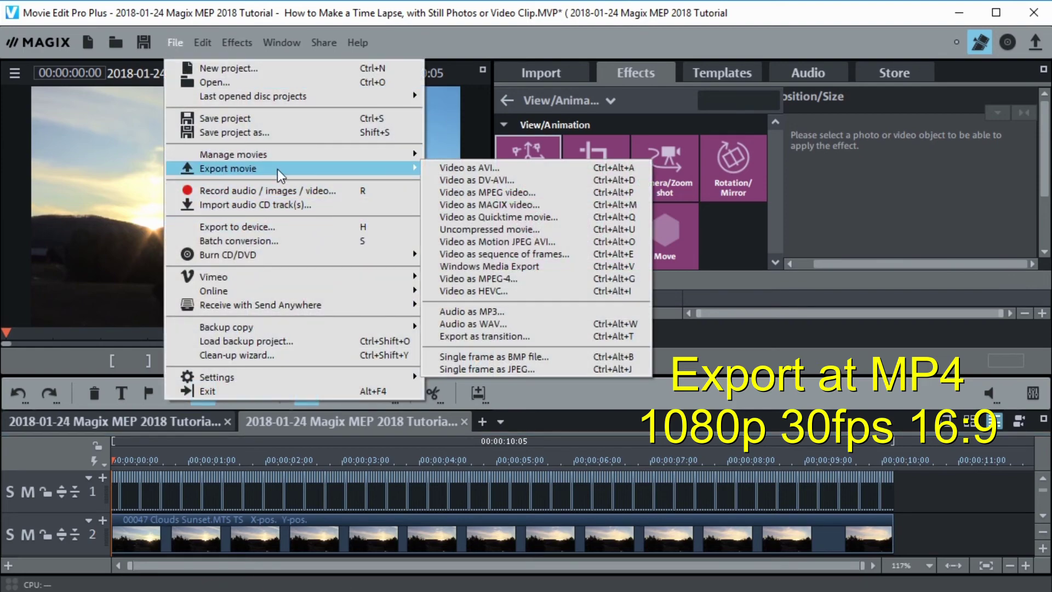
left_click(489, 280)
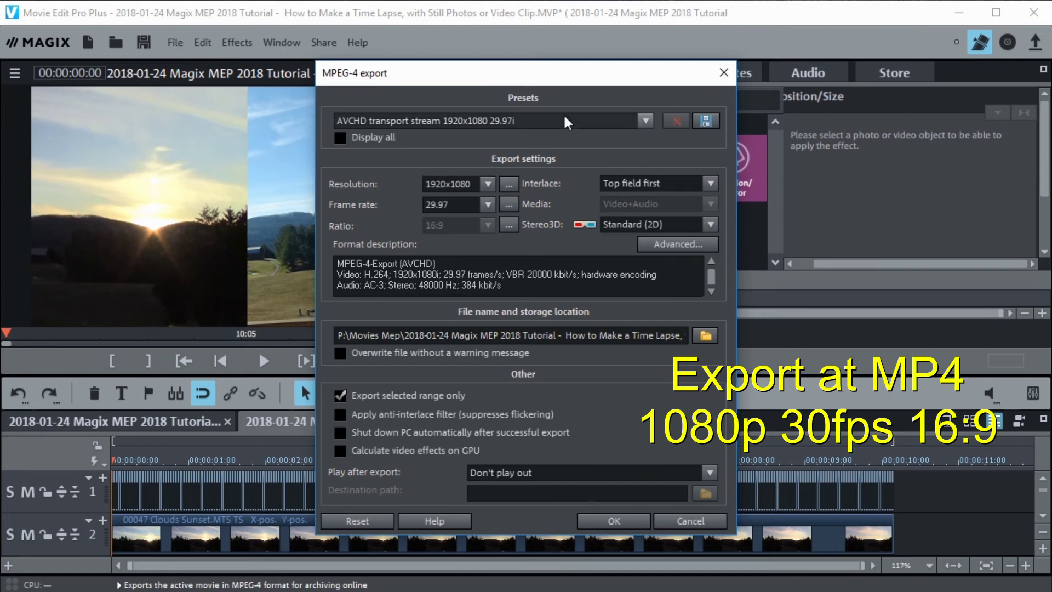
Apply the Daves 1080p preset with a 29.97 fps frame rate and start the 1920x1080 MPEG-4 export
left_click(645, 120)
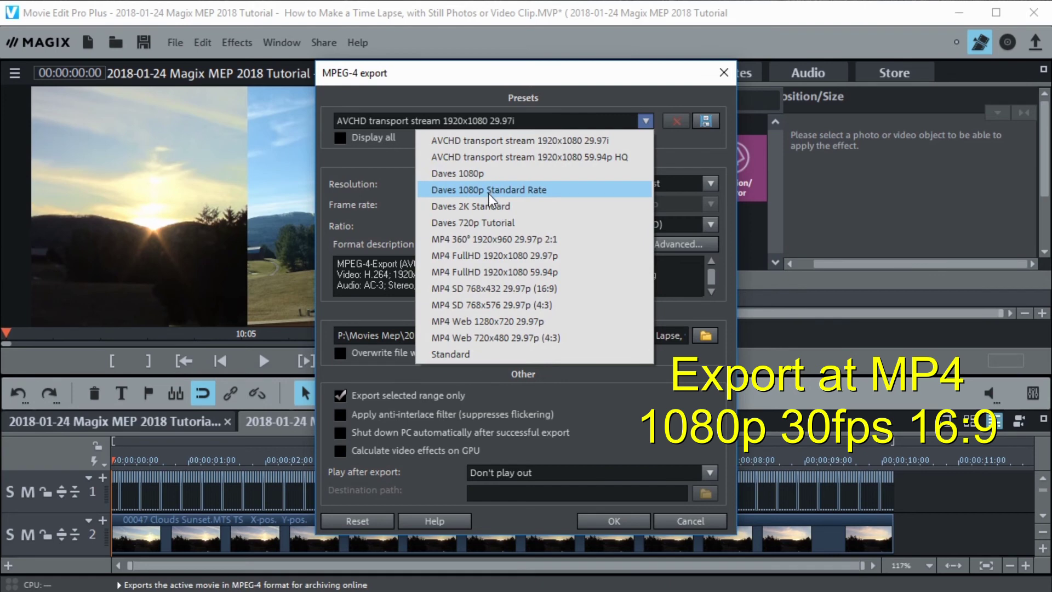
left_click(480, 172)
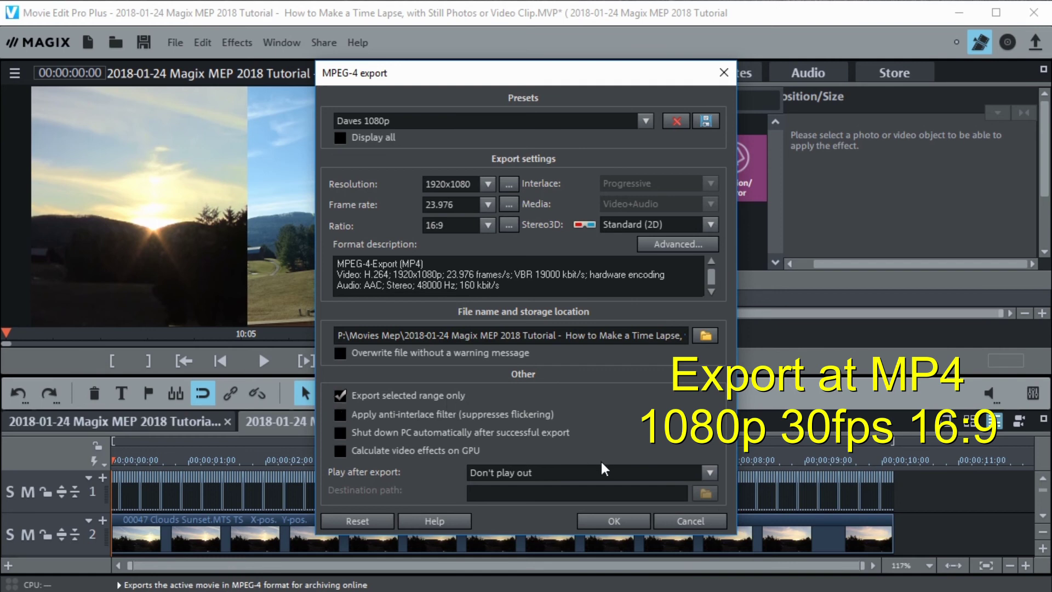
left_click(614, 520)
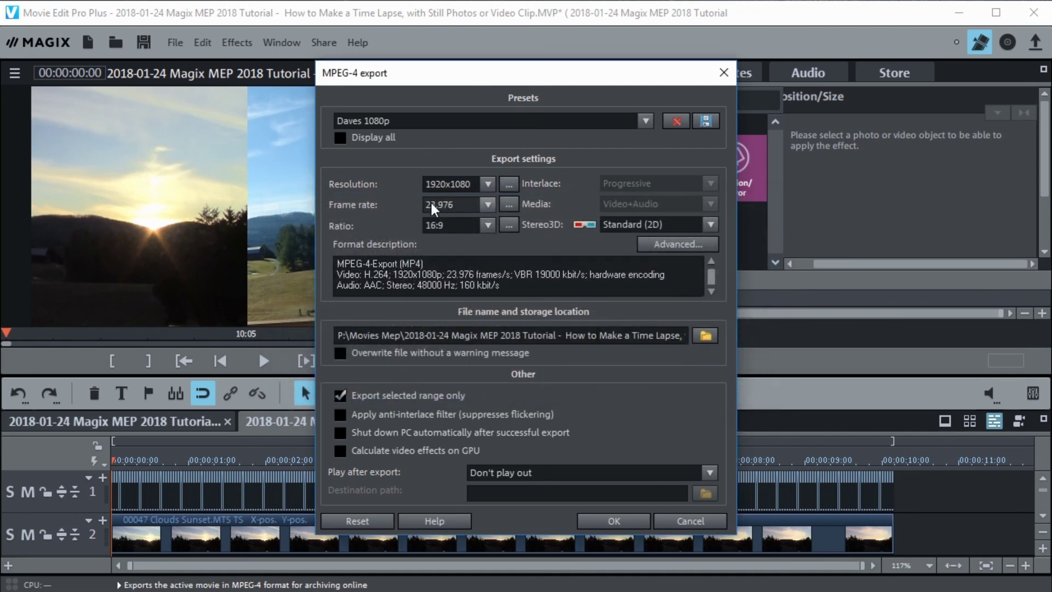
left_click(487, 205)
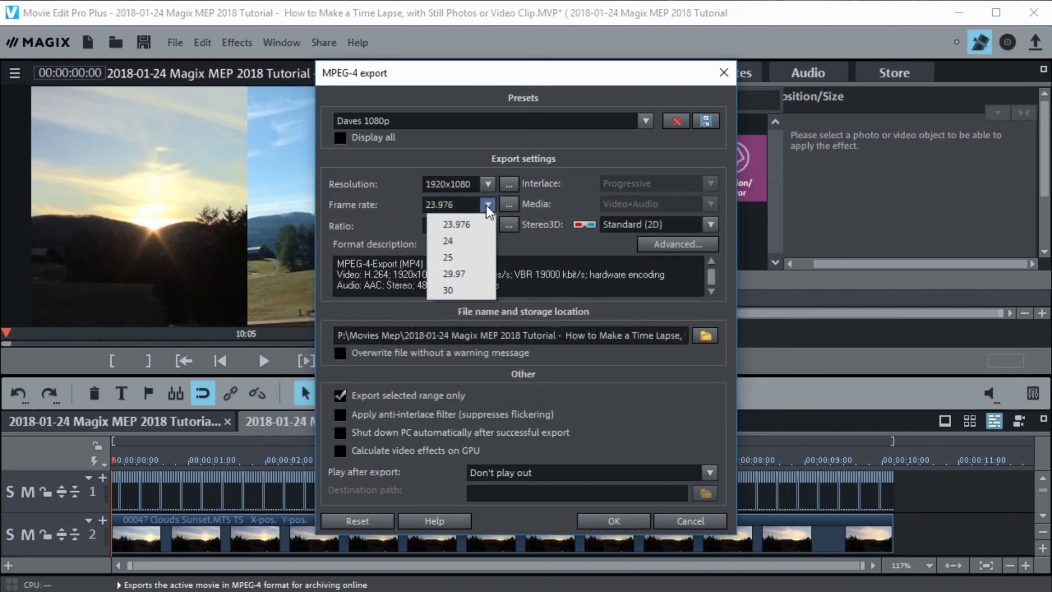
left_click(465, 276)
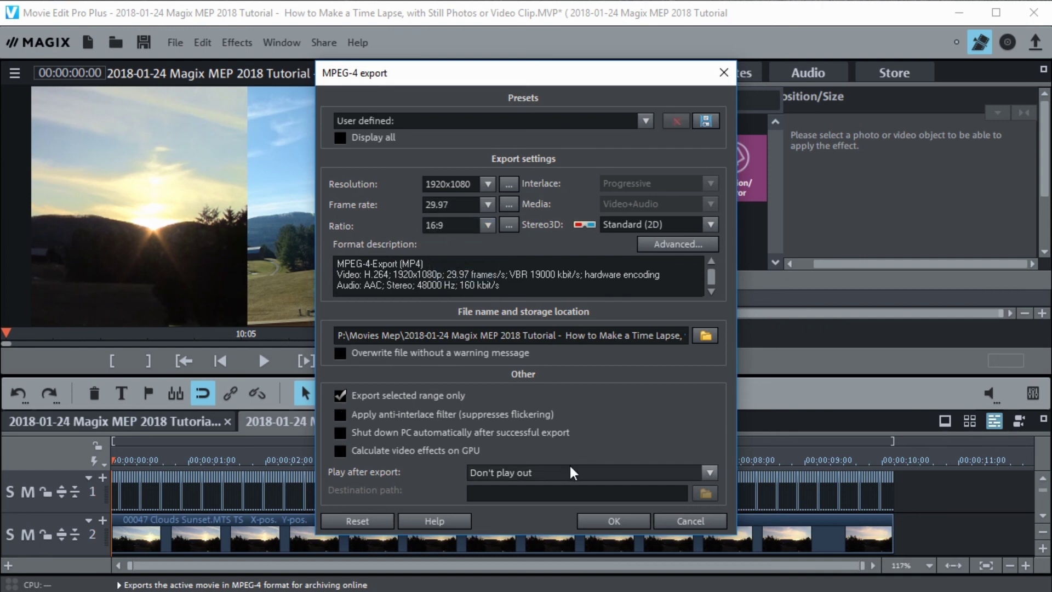
left_click(614, 521)
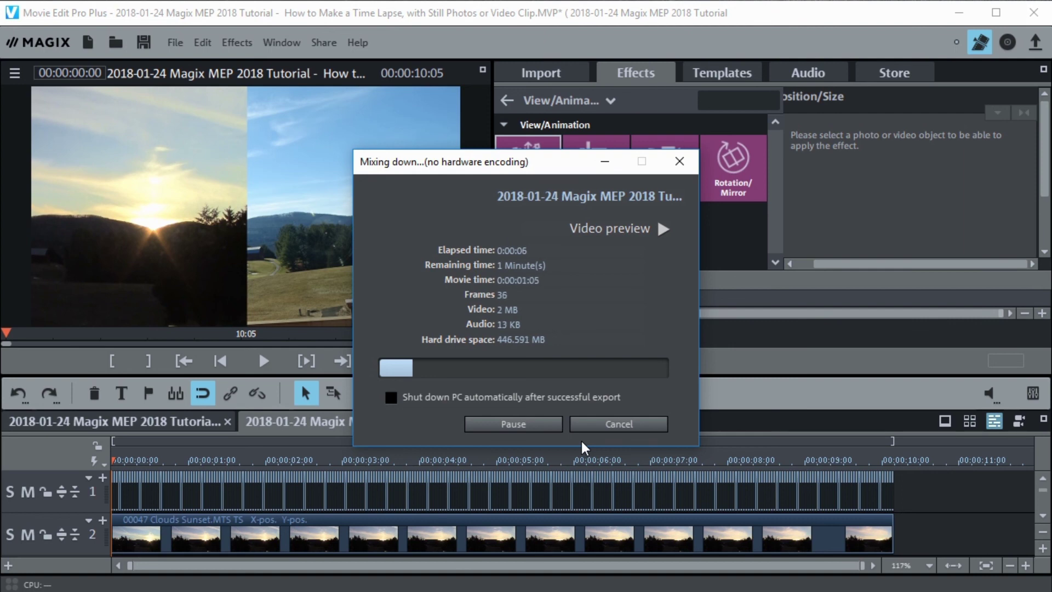
Cancel the running mixdown to return to the side-by-side time-lapse editor
left_click(597, 424)
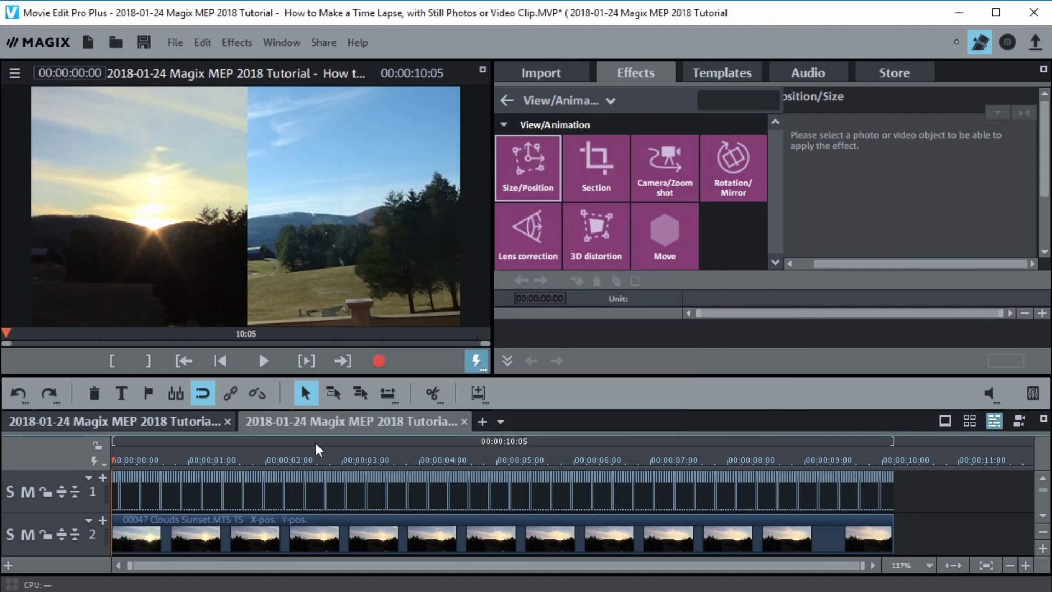